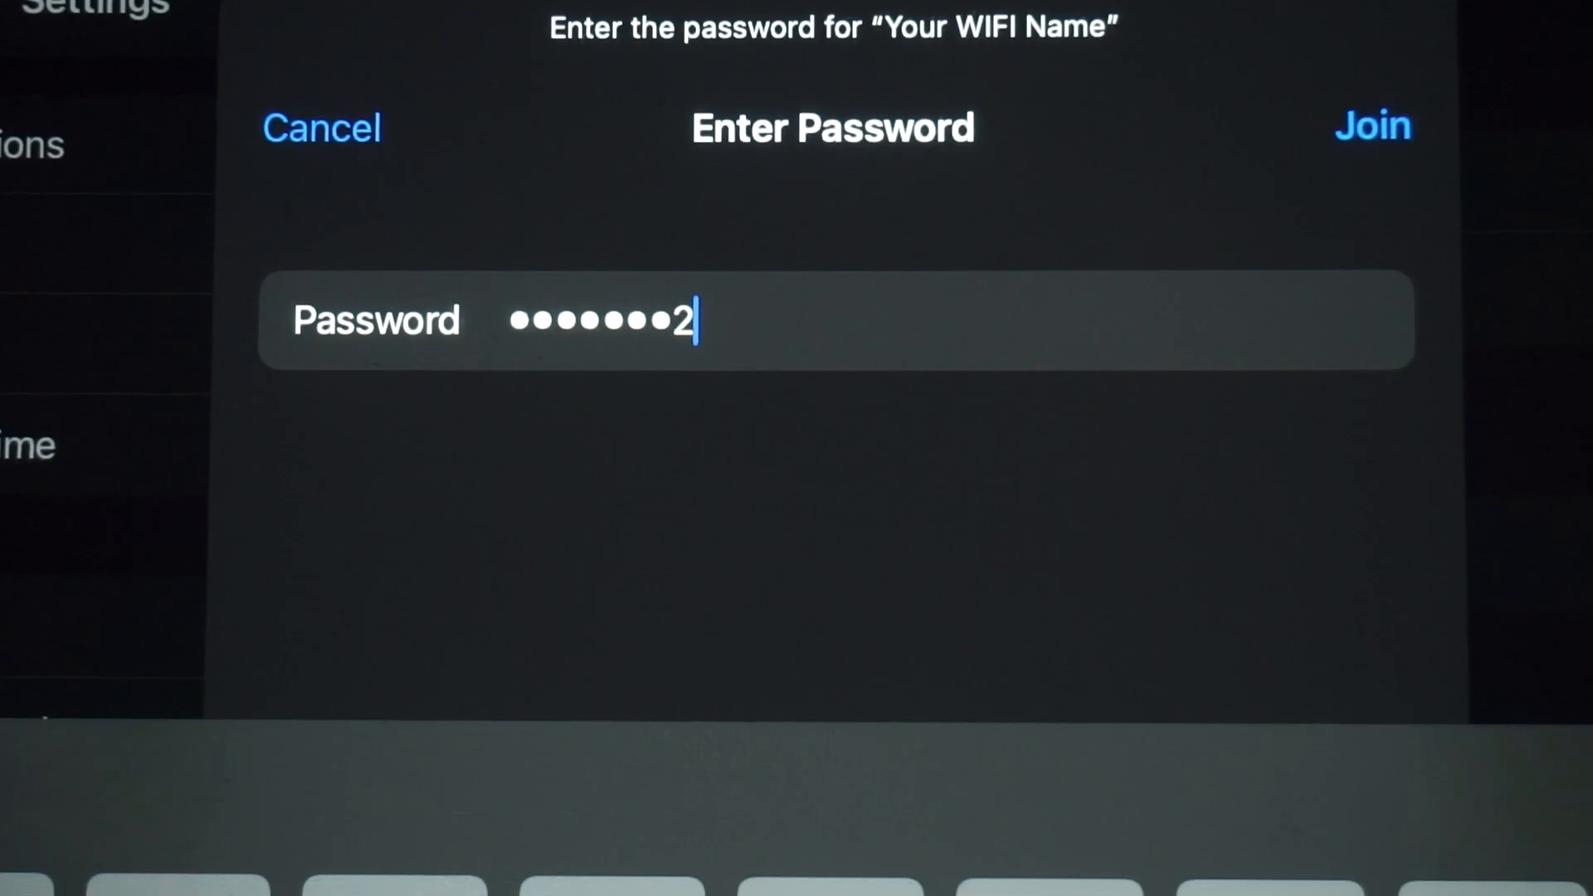
- Enter the rest of the Wi-Fi password and join the router's wireless network
{"action": "type", "text": "56"}
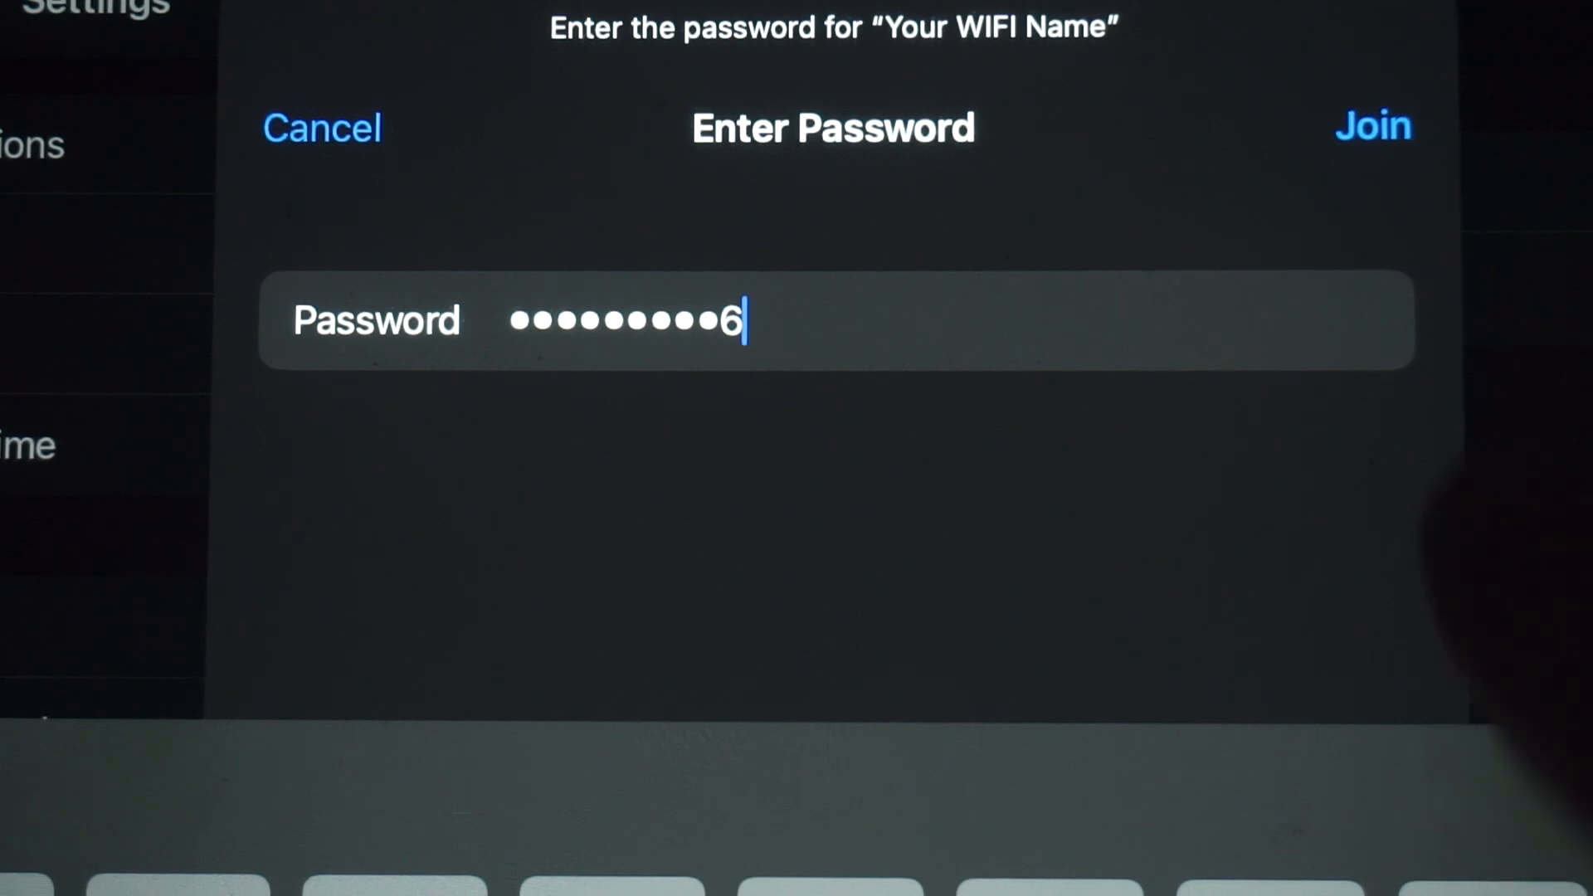
{"action": "left_click", "coordinate": [1374, 126]}
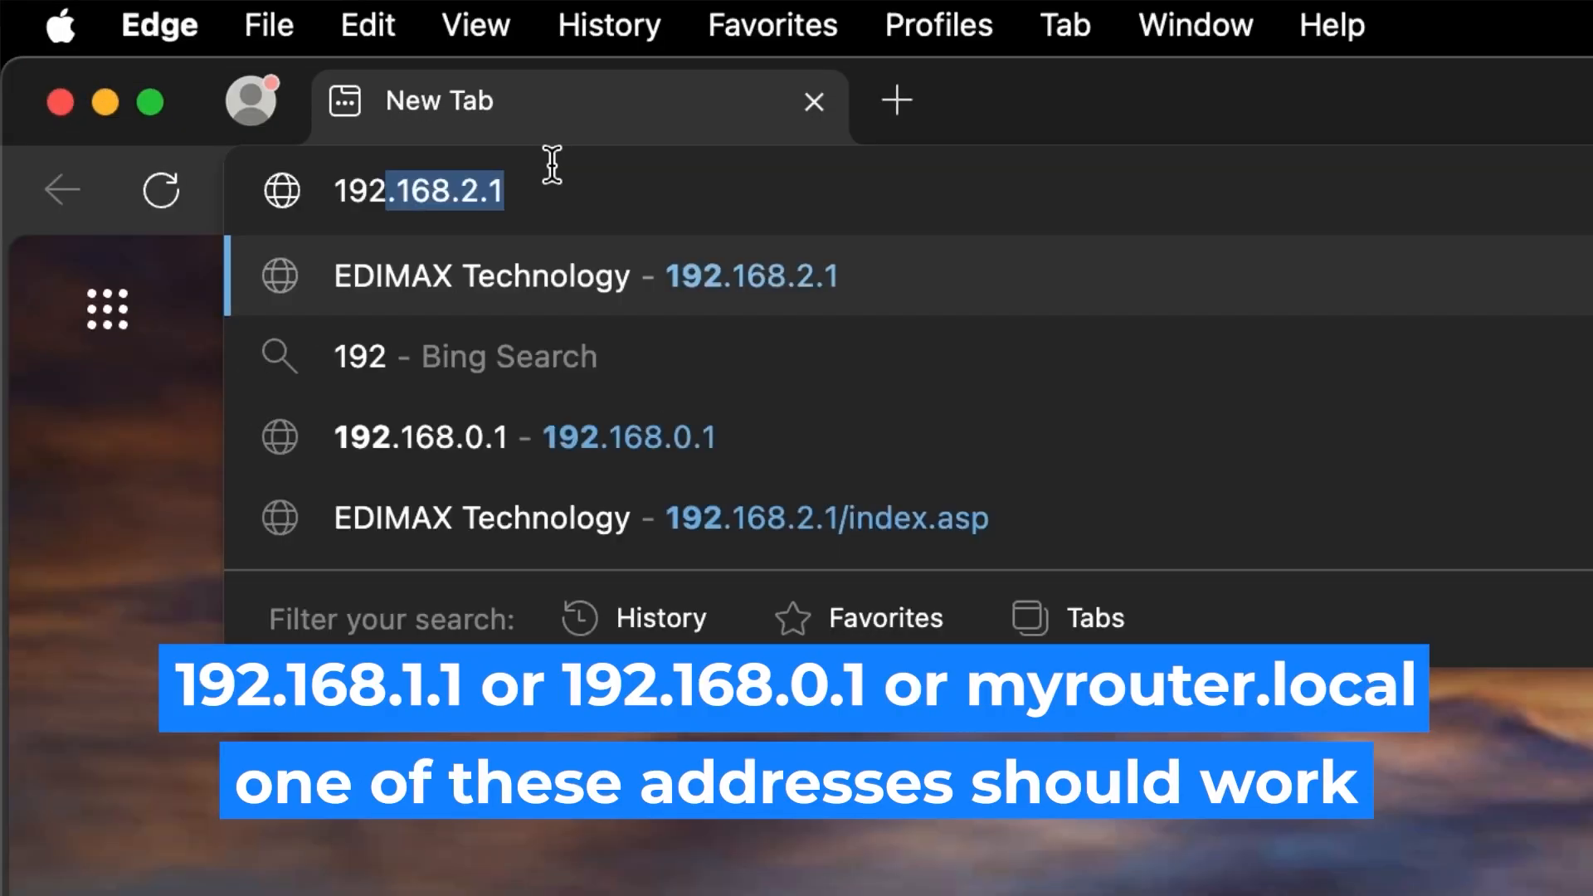
- Correct the address to 192.168.1.1 and load the router's admin page
{"action": "type", "text": ".168.2.1"}
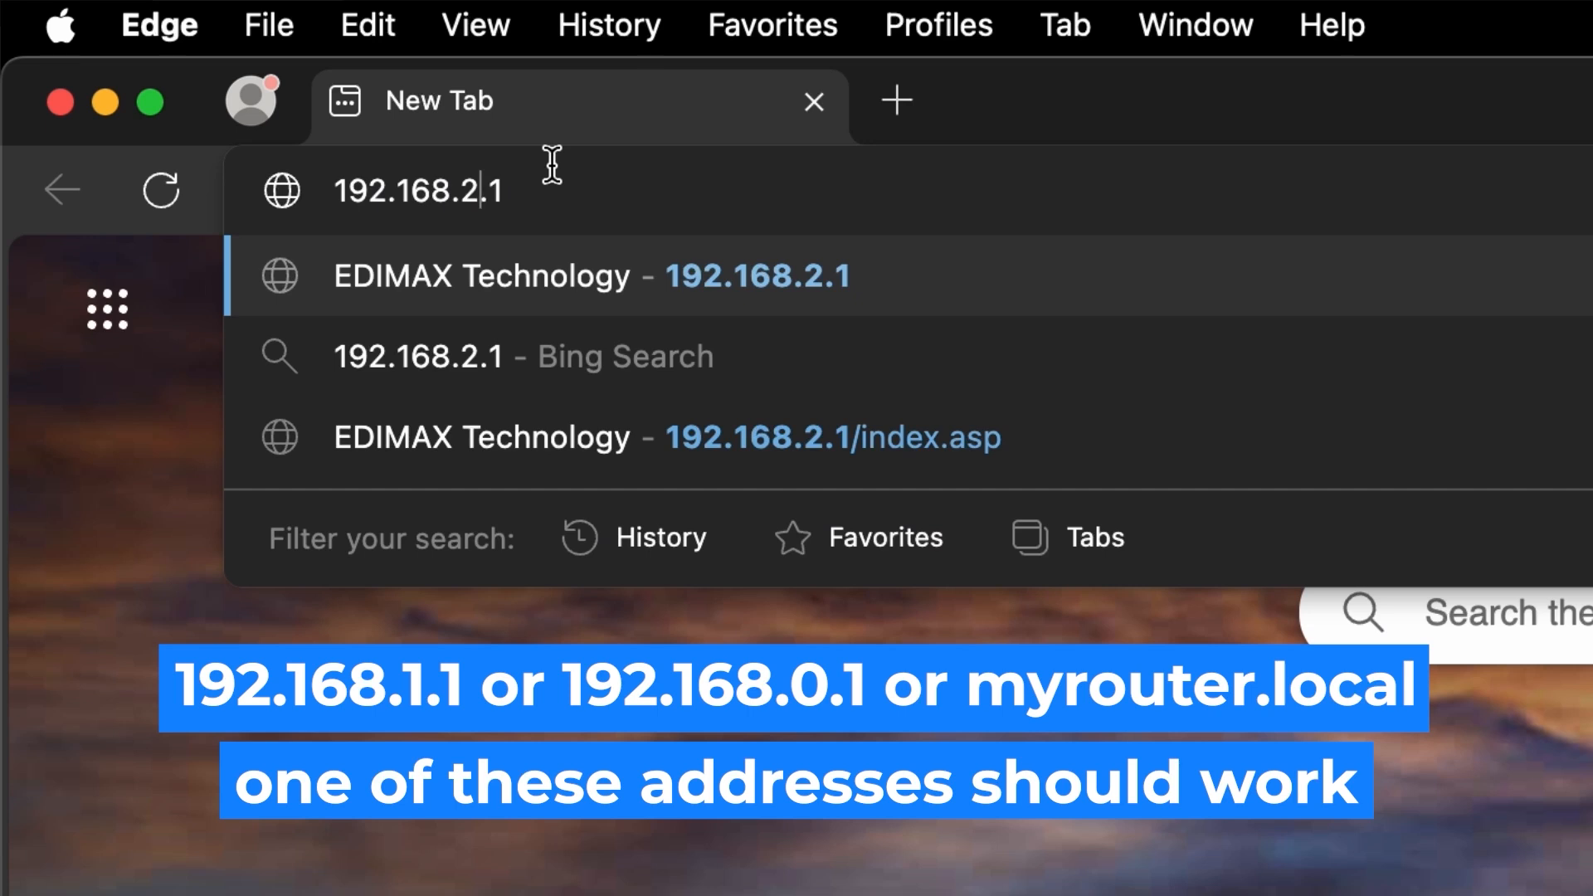
{"action": "key", "text": "BackSpace"}
{"action": "type", "text": "1"}
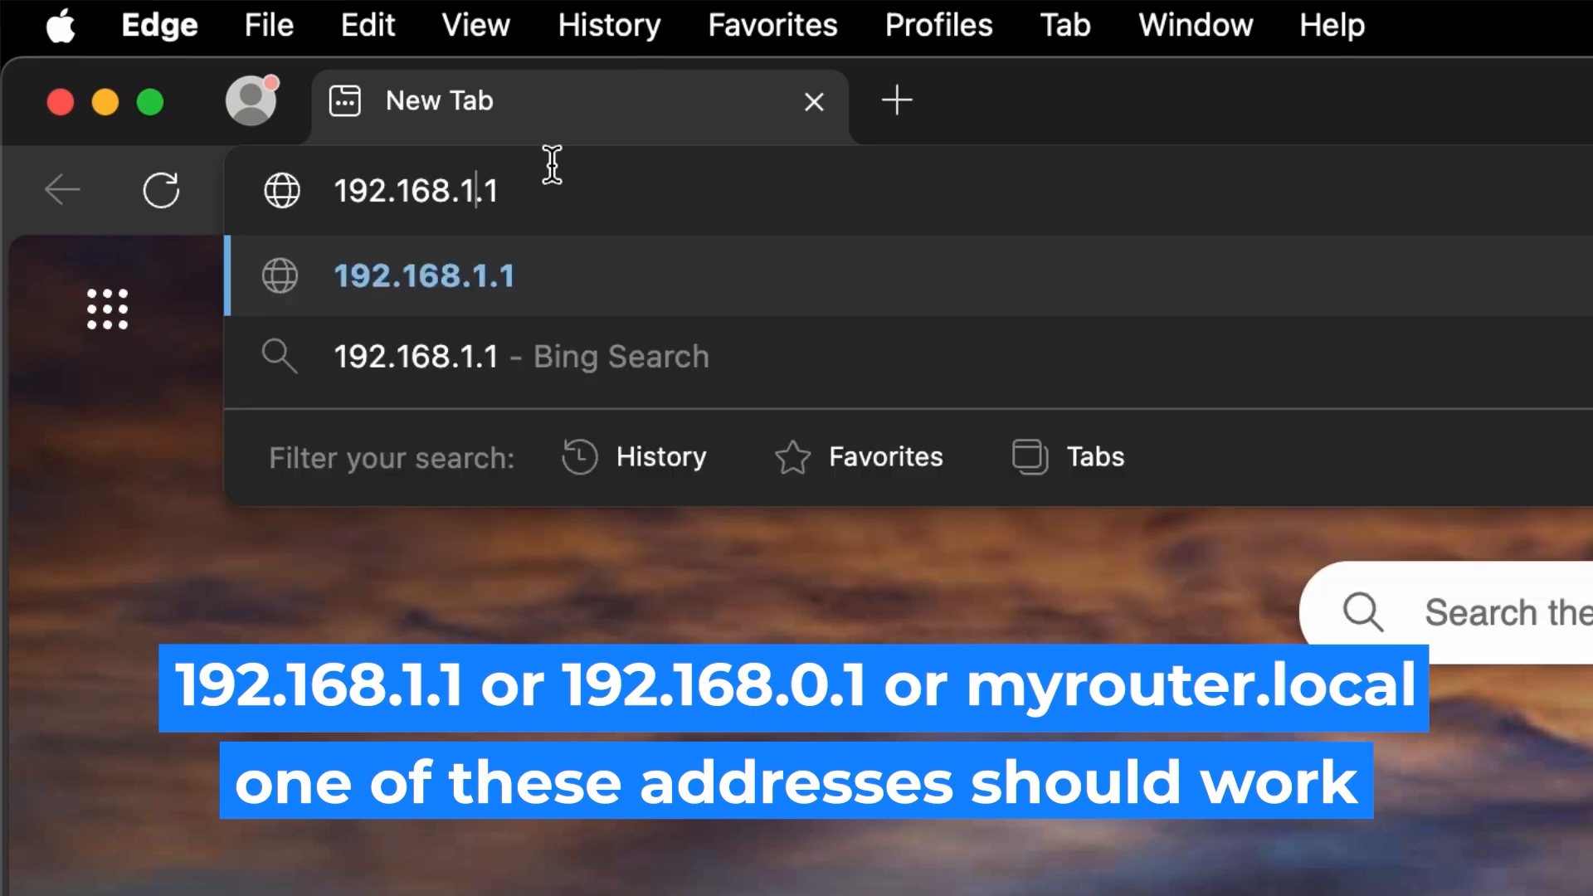
{"action": "key", "text": "Return"}
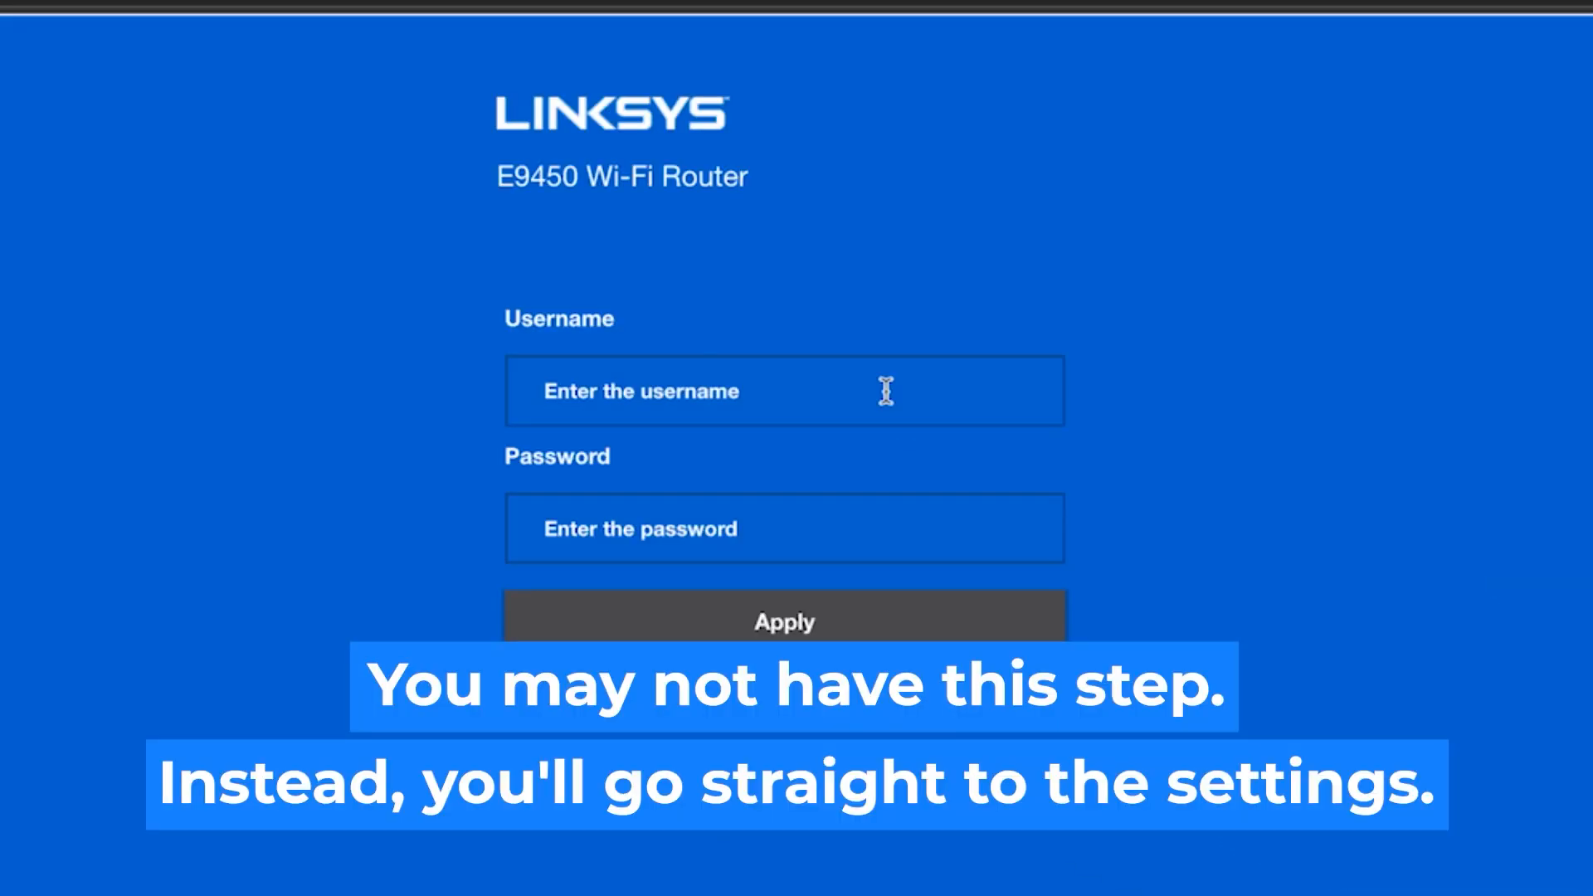
- Enter the admin username in the login form and start typing the login password
{"action": "left_click", "coordinate": [886, 391]}
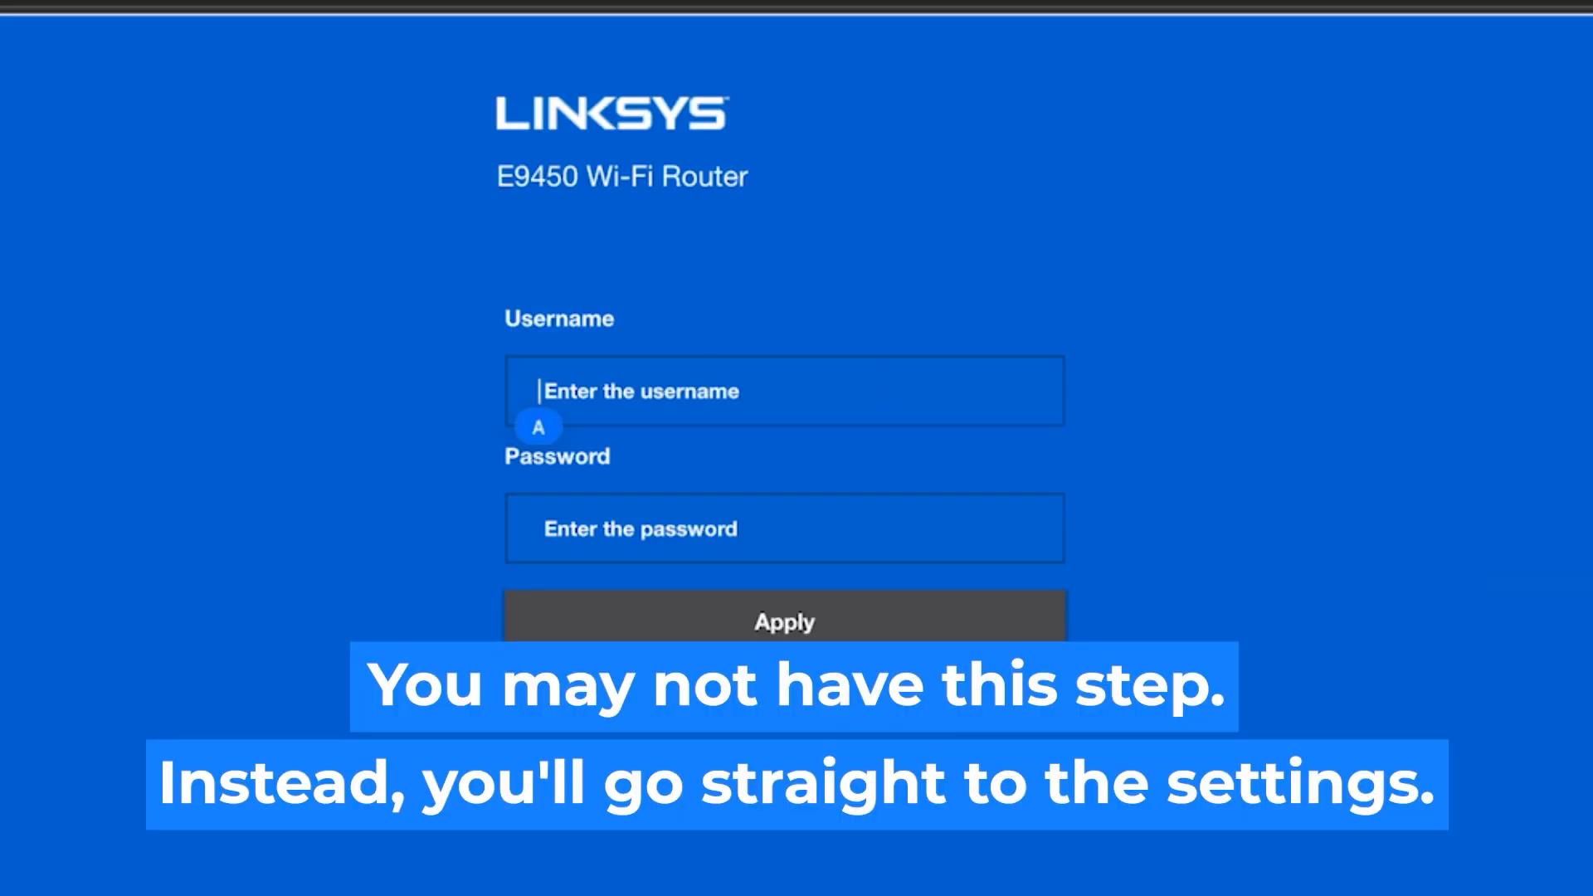
{"action": "type", "text": "admin"}
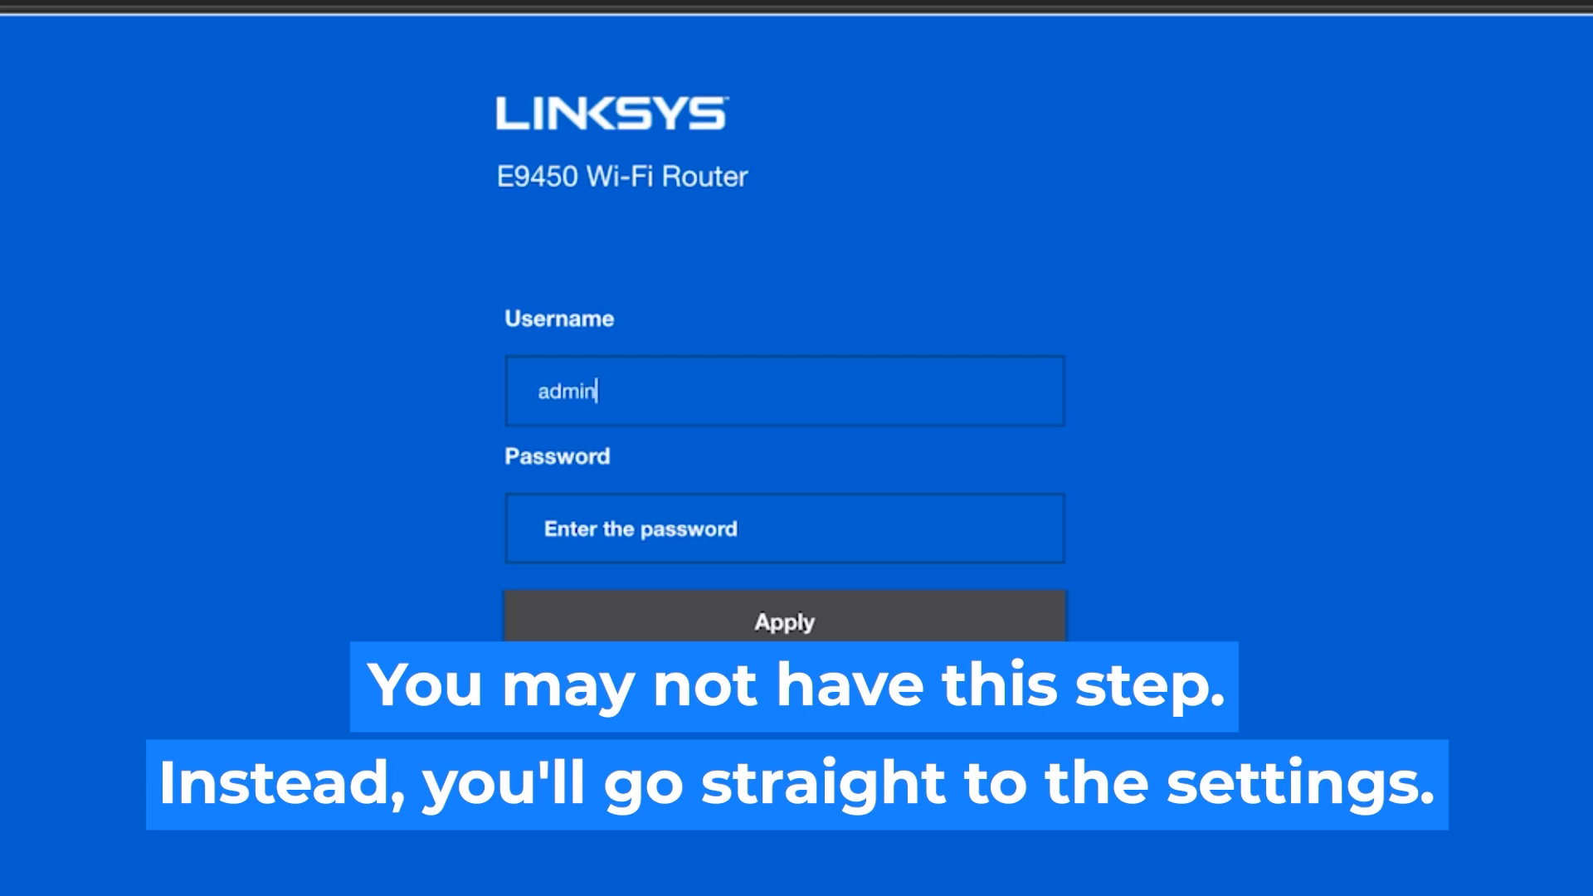
{"action": "type", "text": "a"}
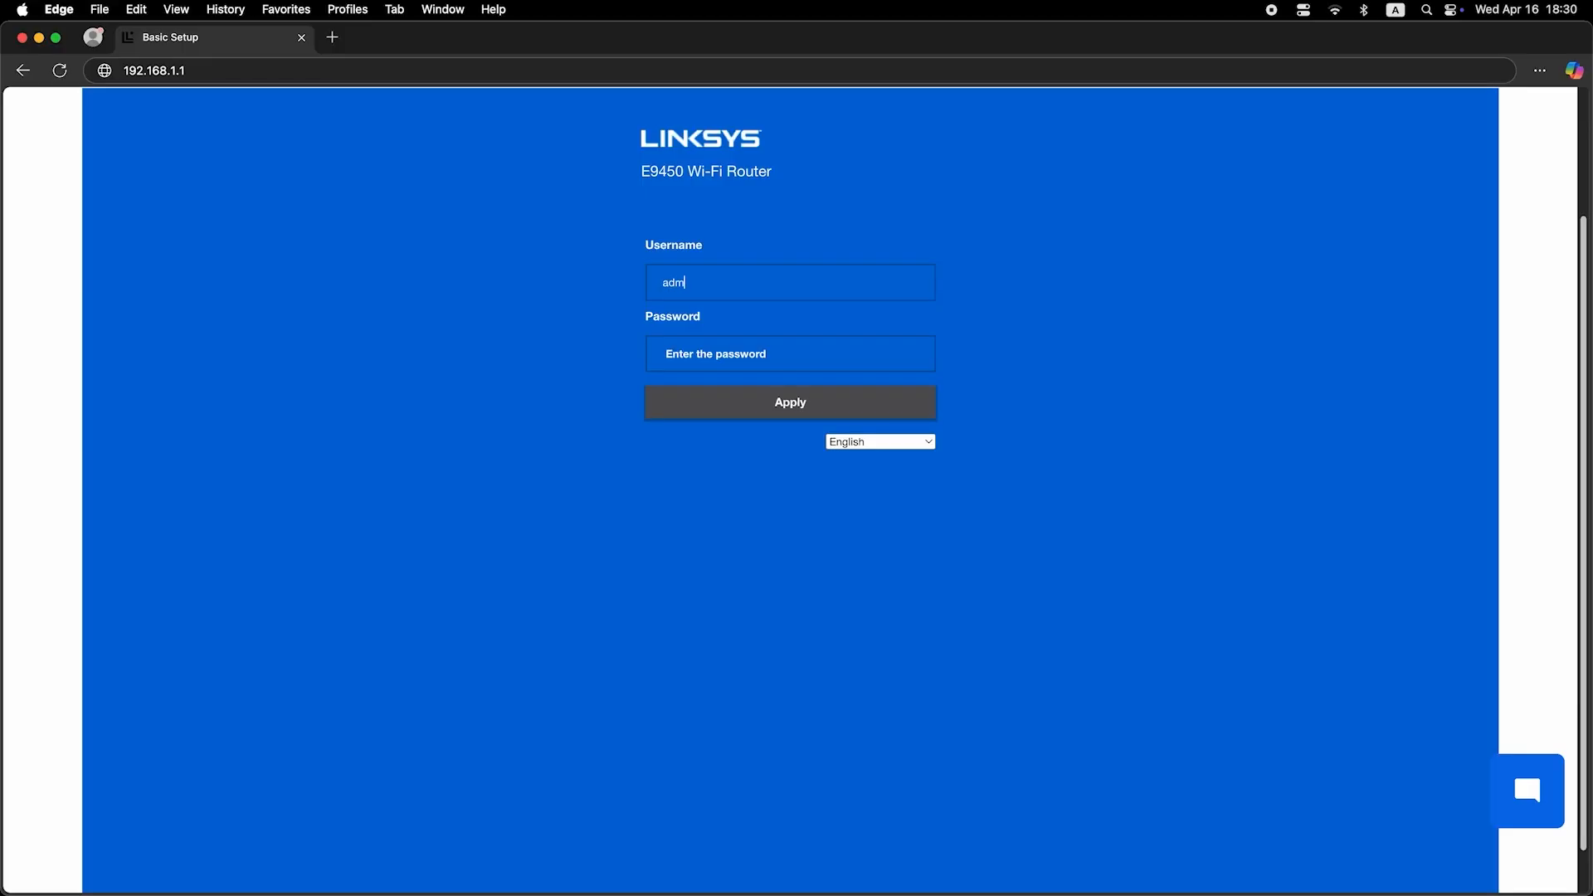
{"action": "type", "text": "in"}
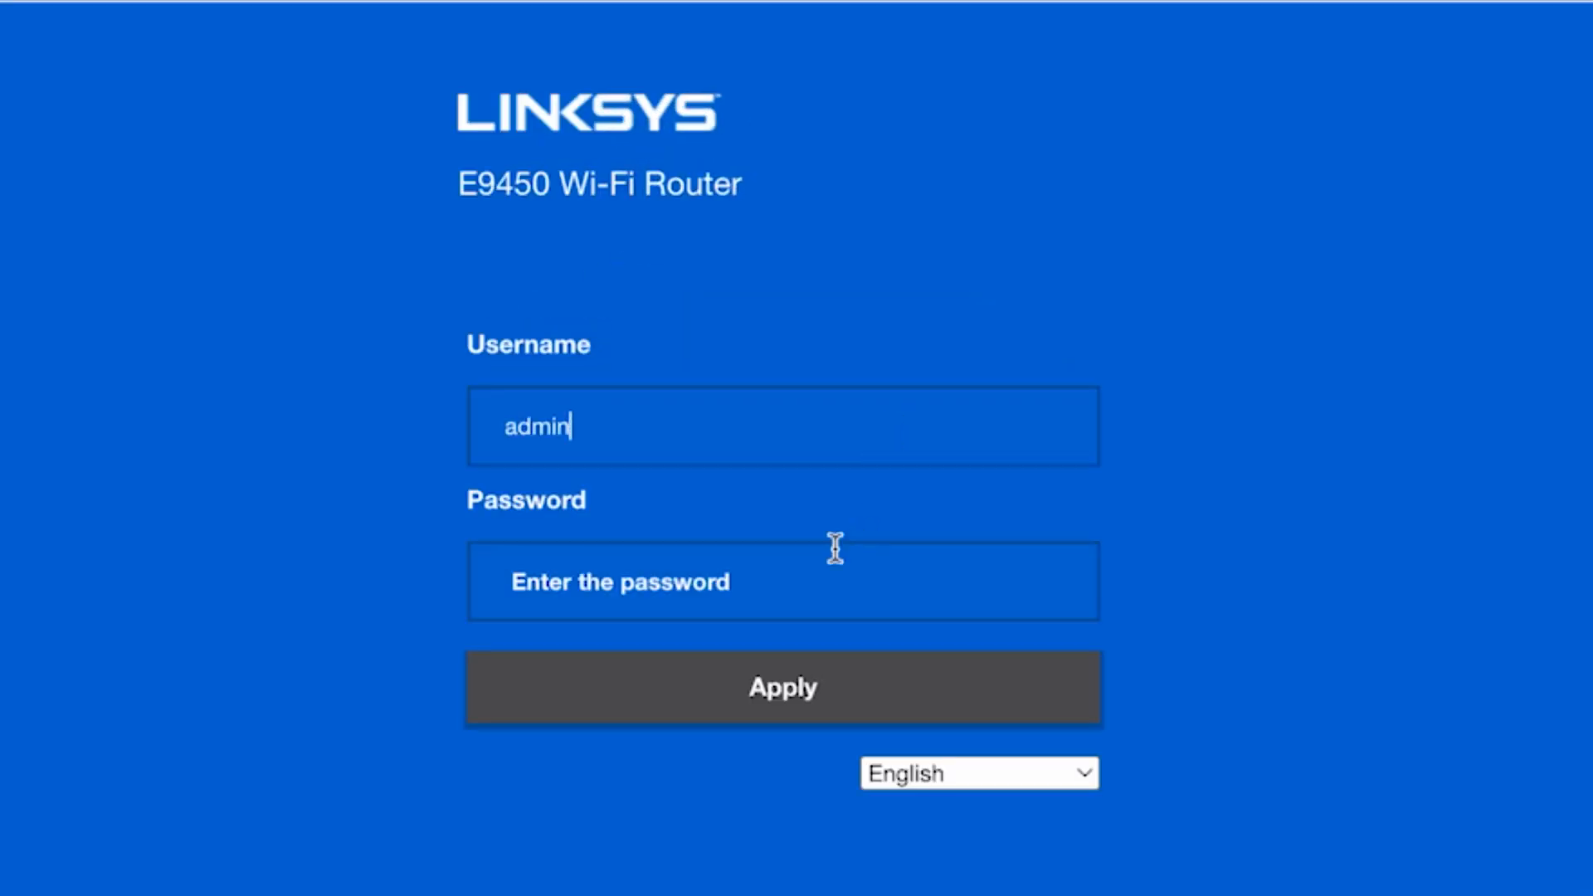
{"action": "left_click", "coordinate": [794, 589]}
{"action": "type", "text": "a"}
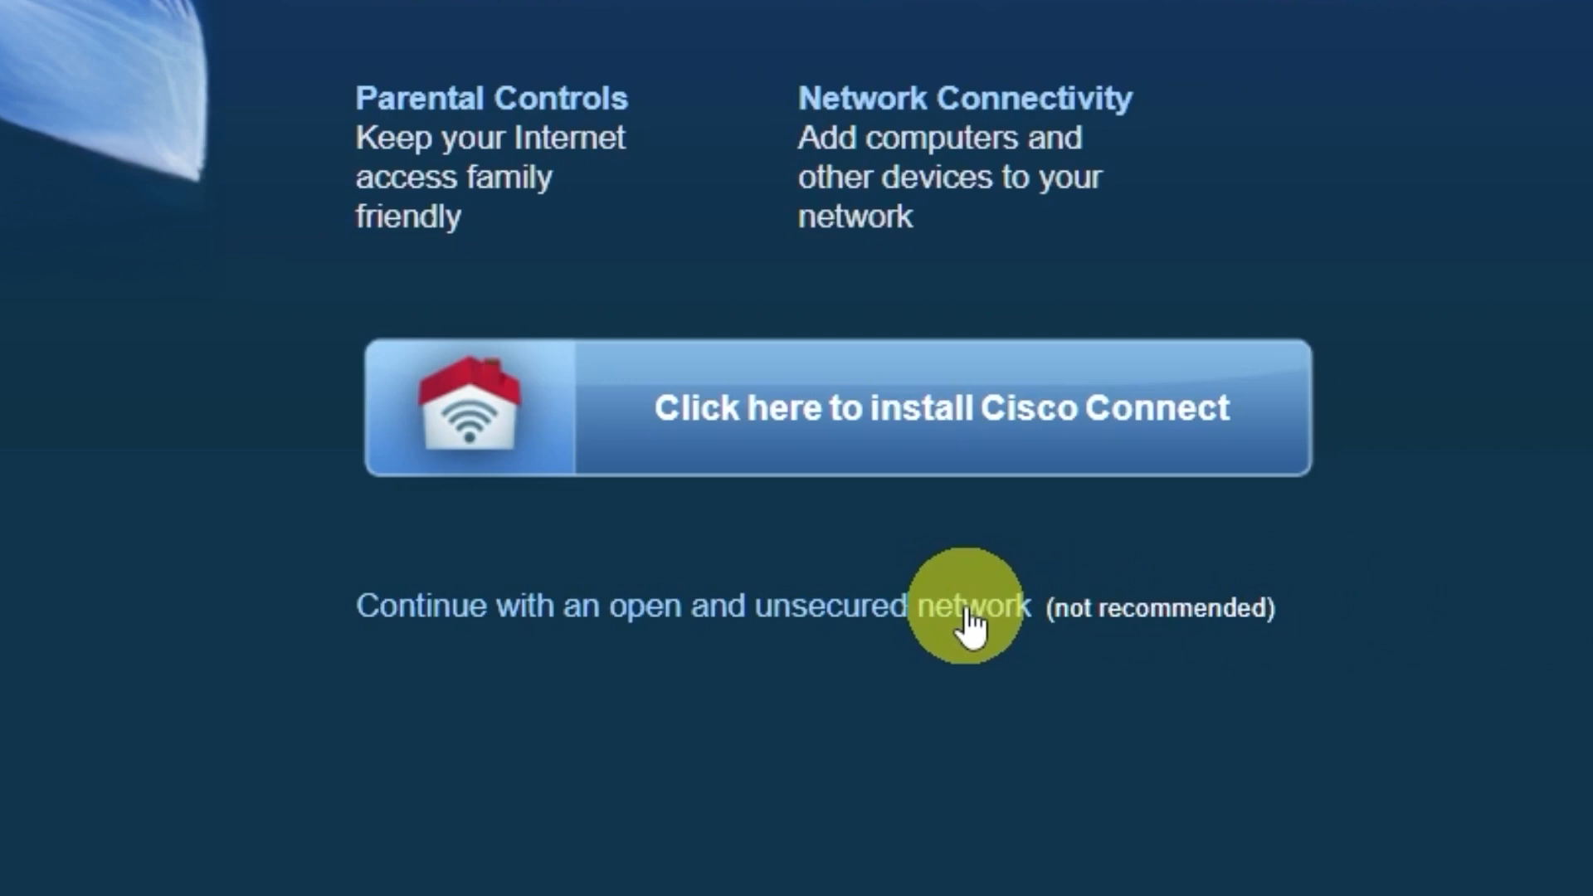
- Continue with an open, unsecured network, acknowledge the warning, and dismiss the Cisco Connect alert
{"action": "left_click", "coordinate": [968, 613]}
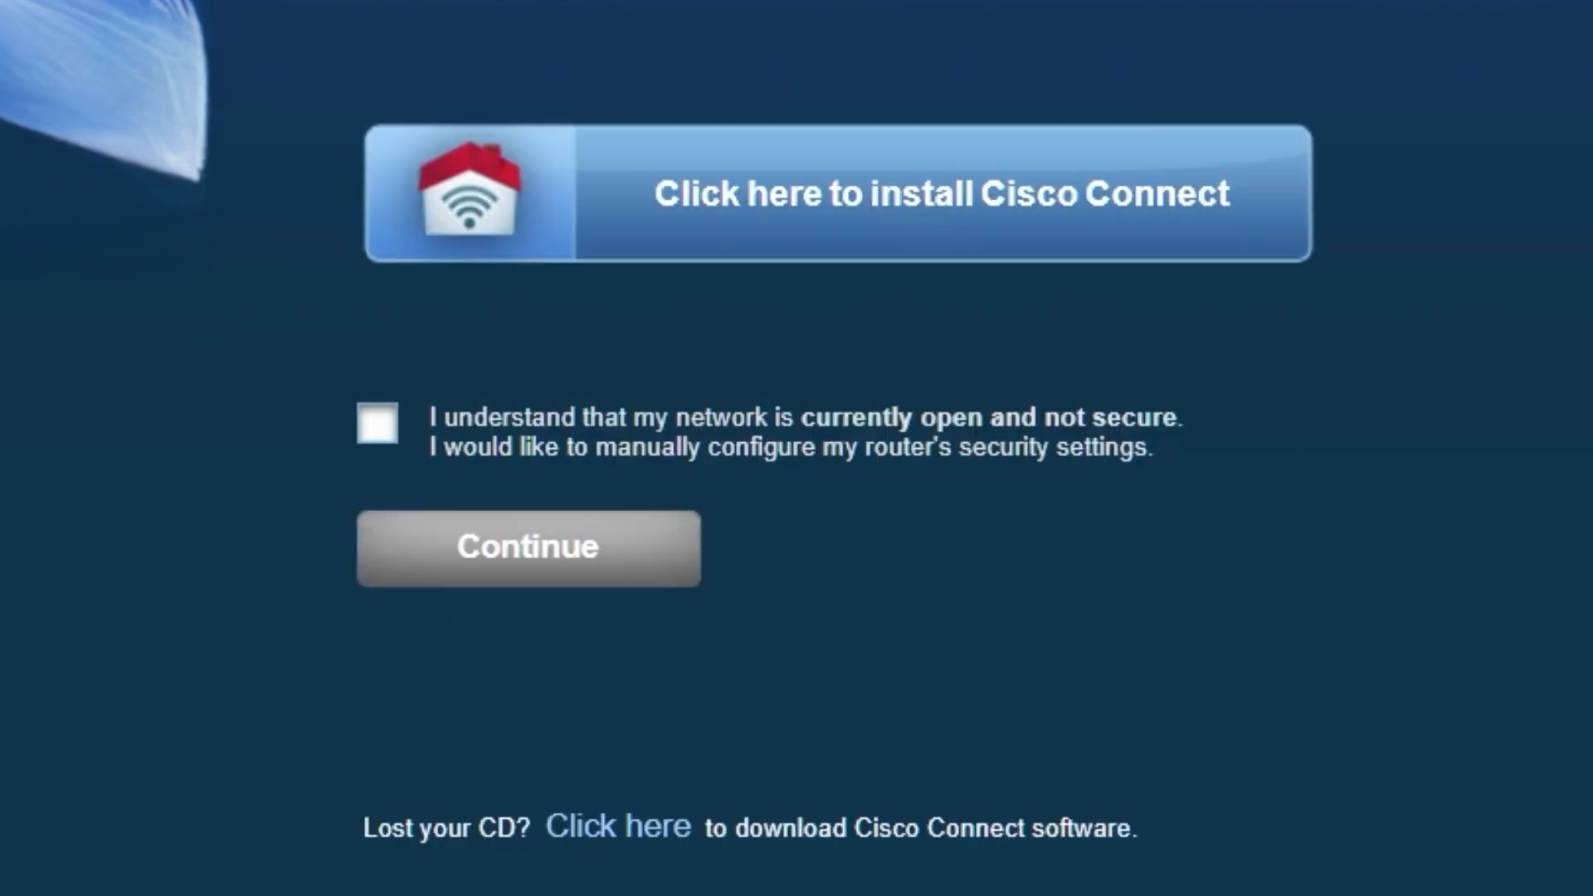
{"action": "left_click", "coordinate": [379, 425]}
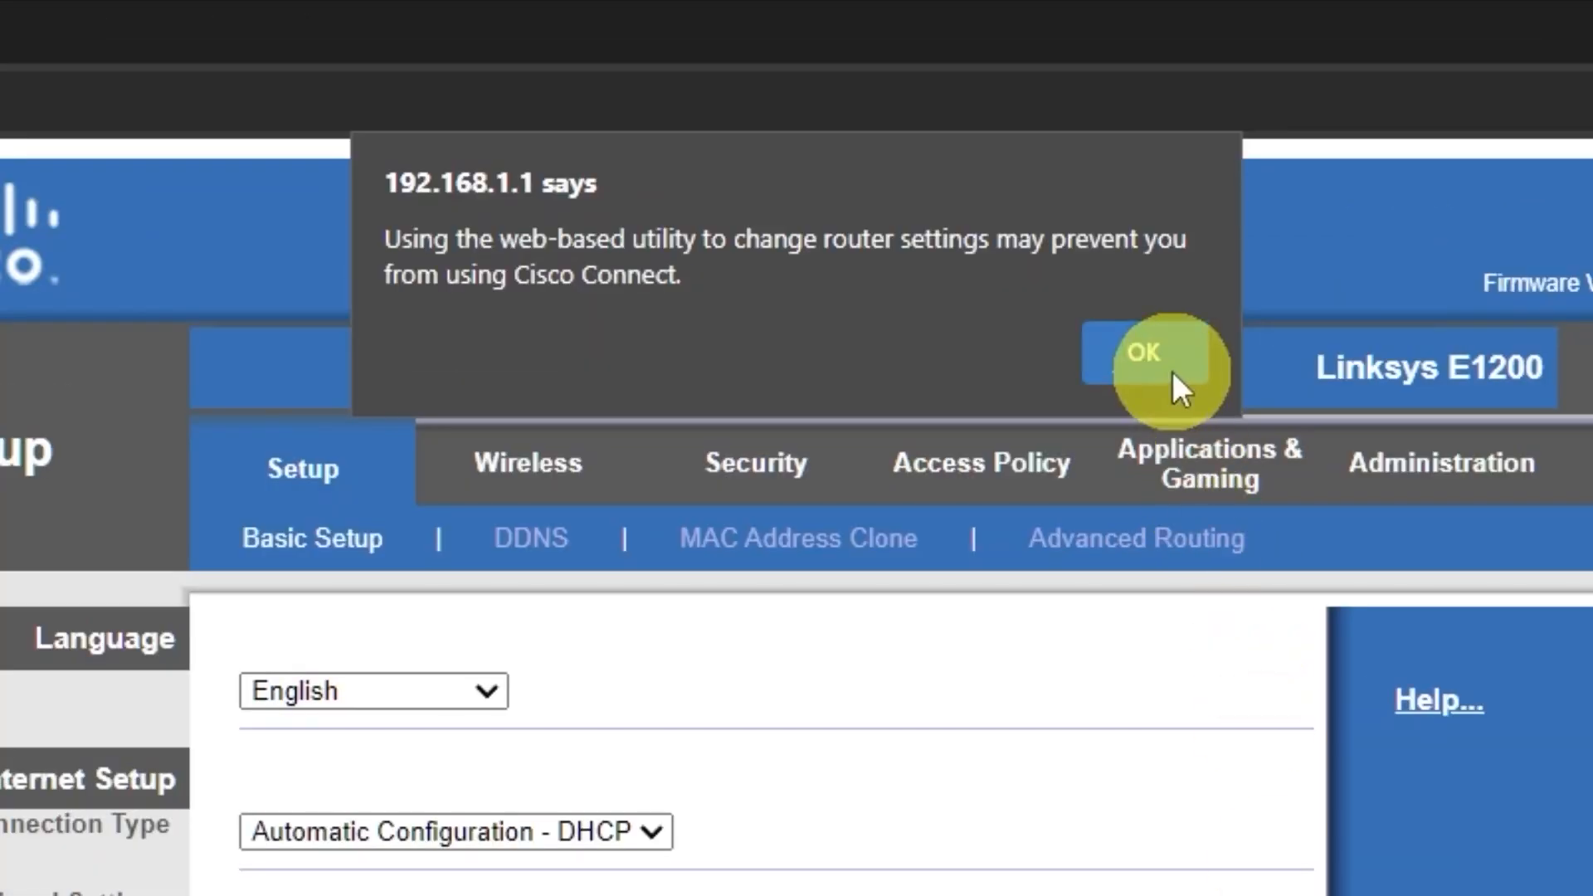
{"action": "left_click", "coordinate": [946, 153]}
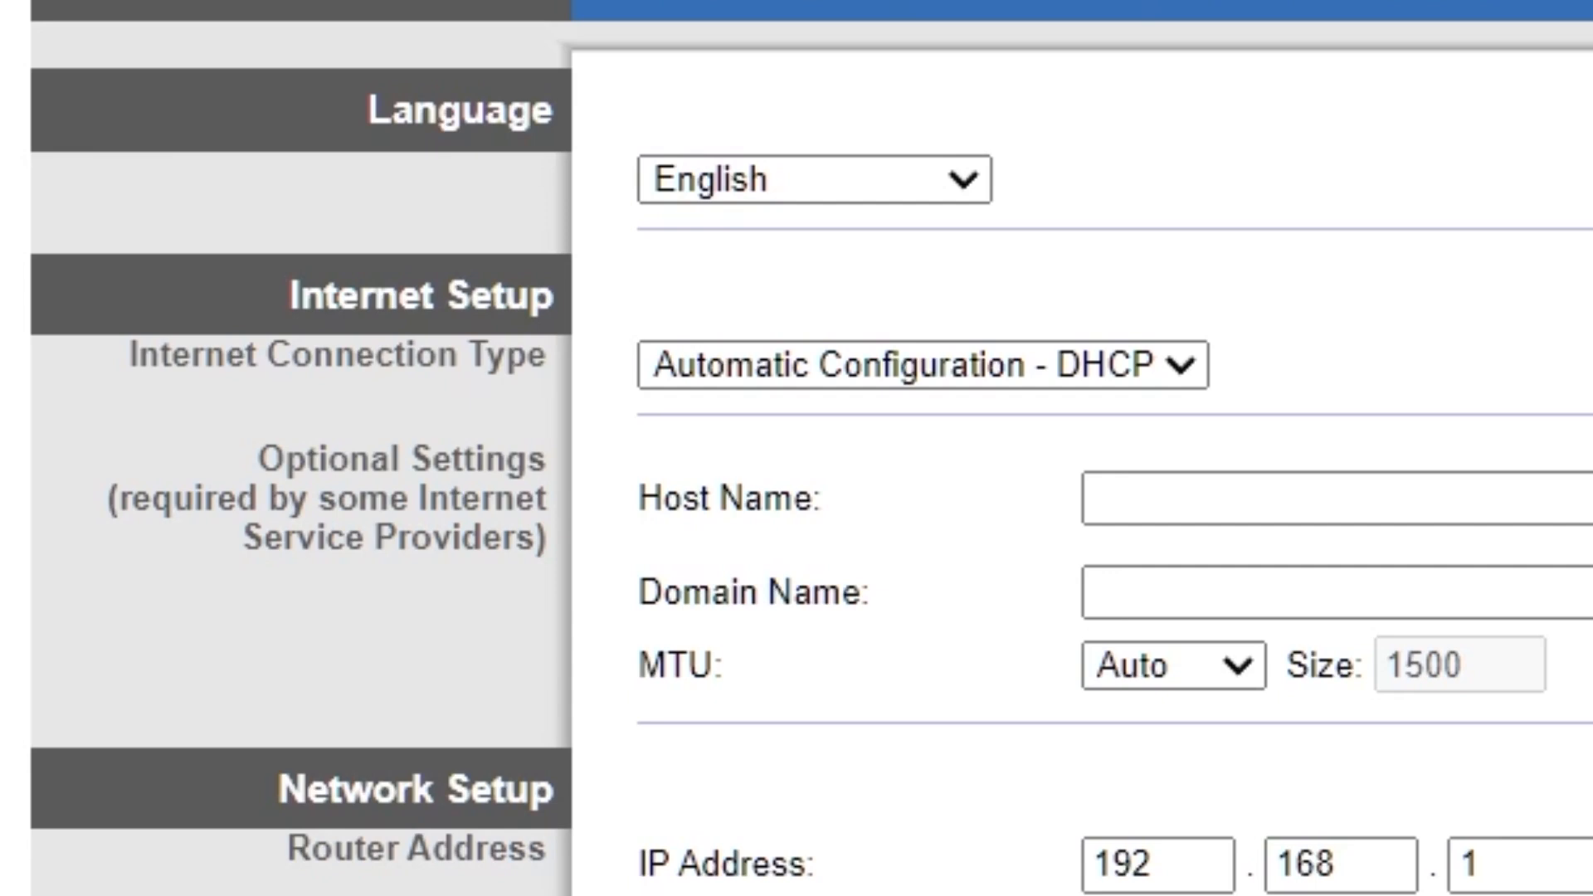
{"action": "left_click", "coordinate": [970, 178]}
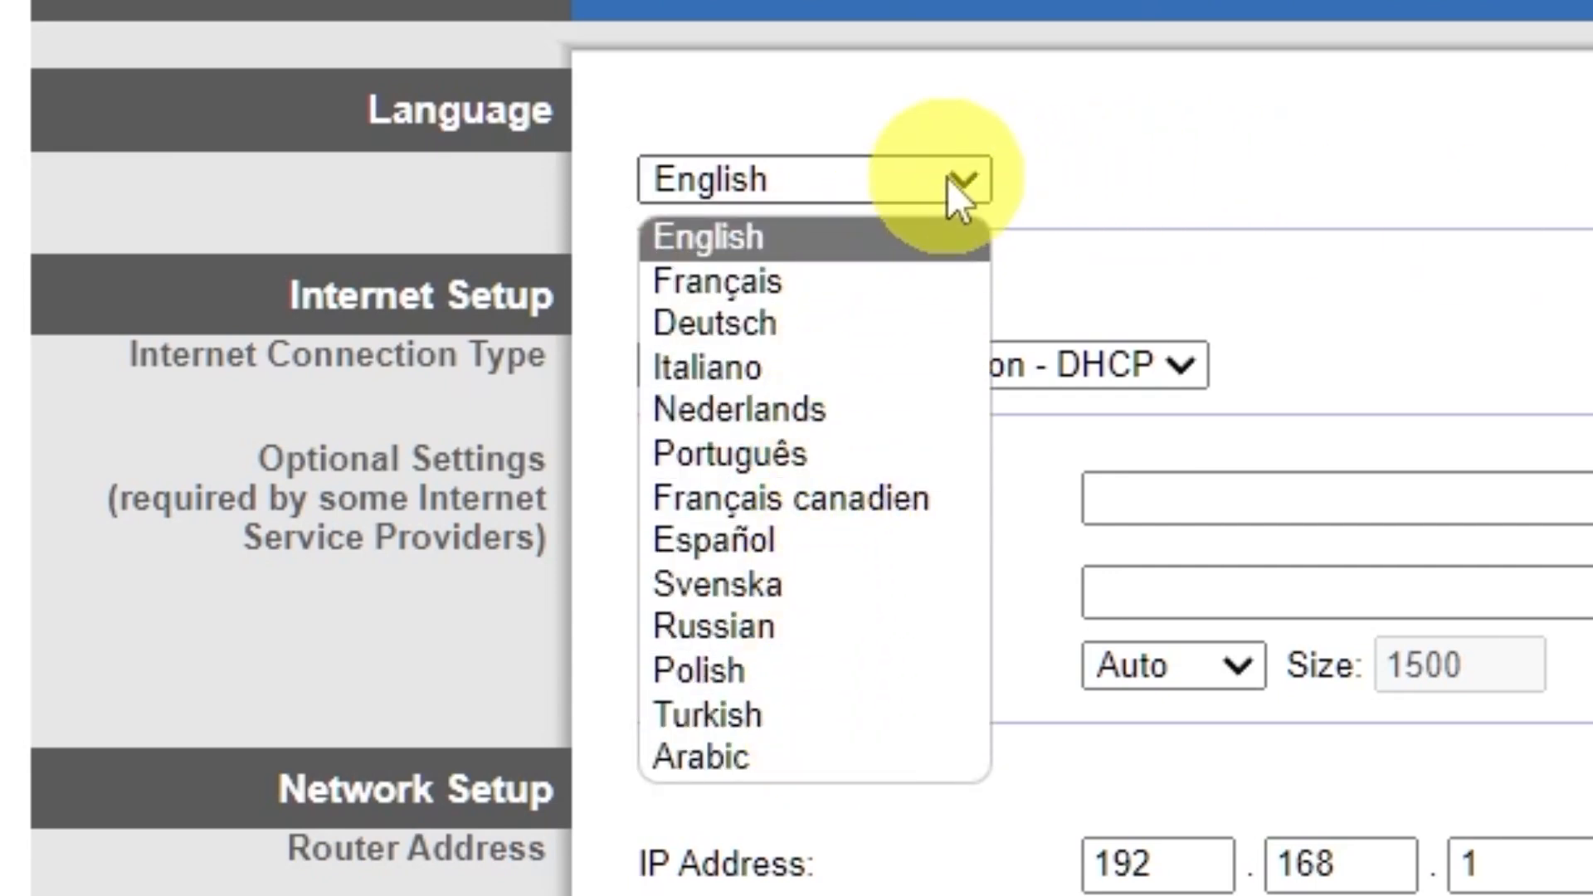
{"action": "left_click", "coordinate": [986, 173]}
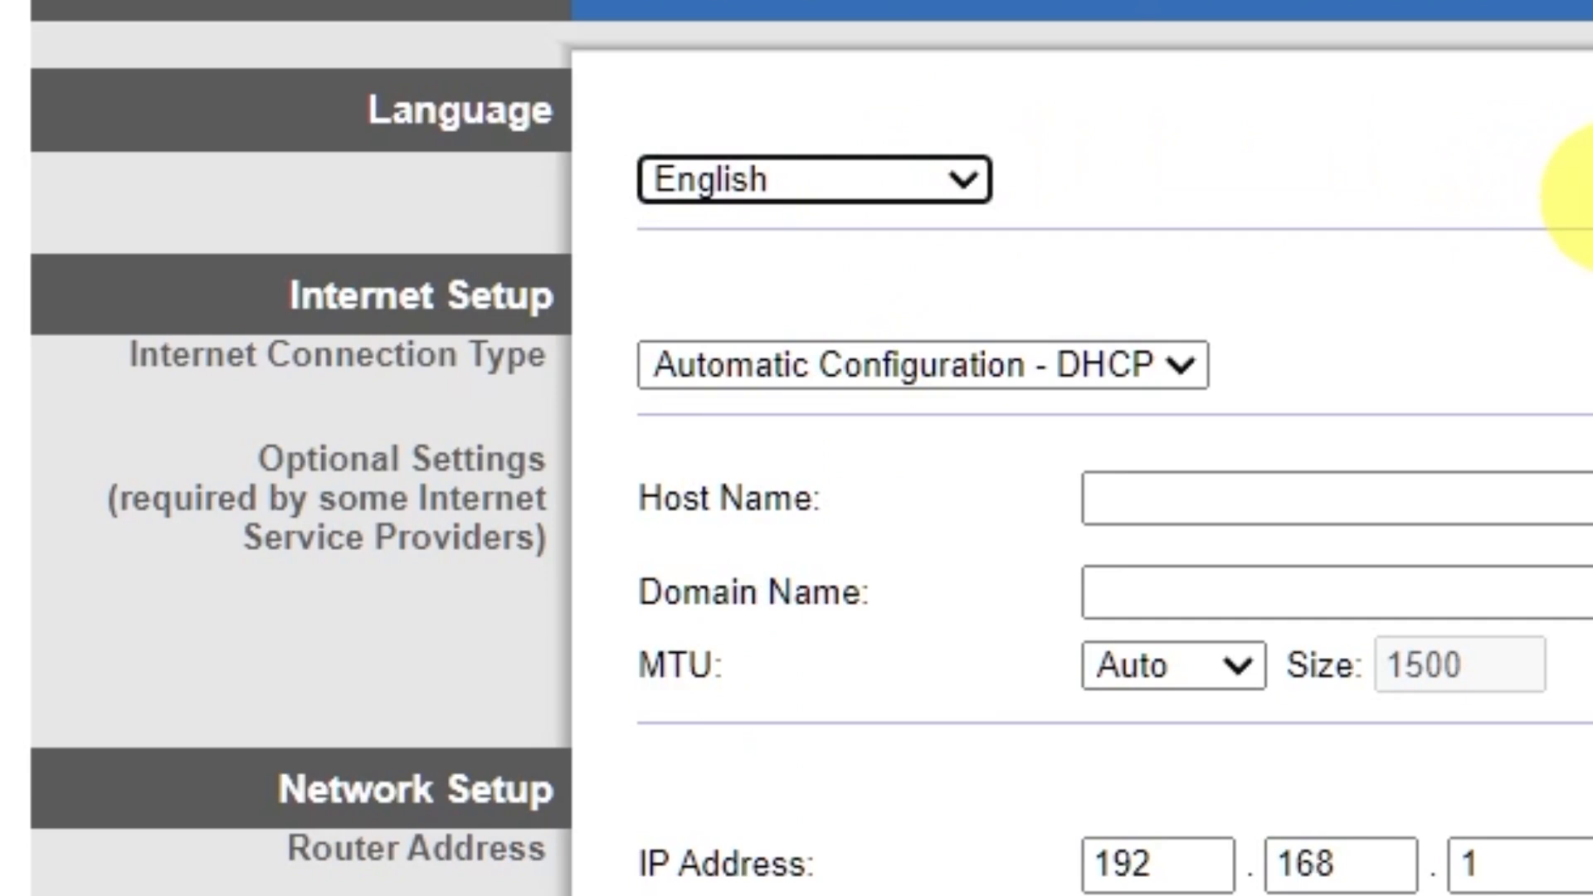
{"action": "left_click", "coordinate": [1187, 363]}
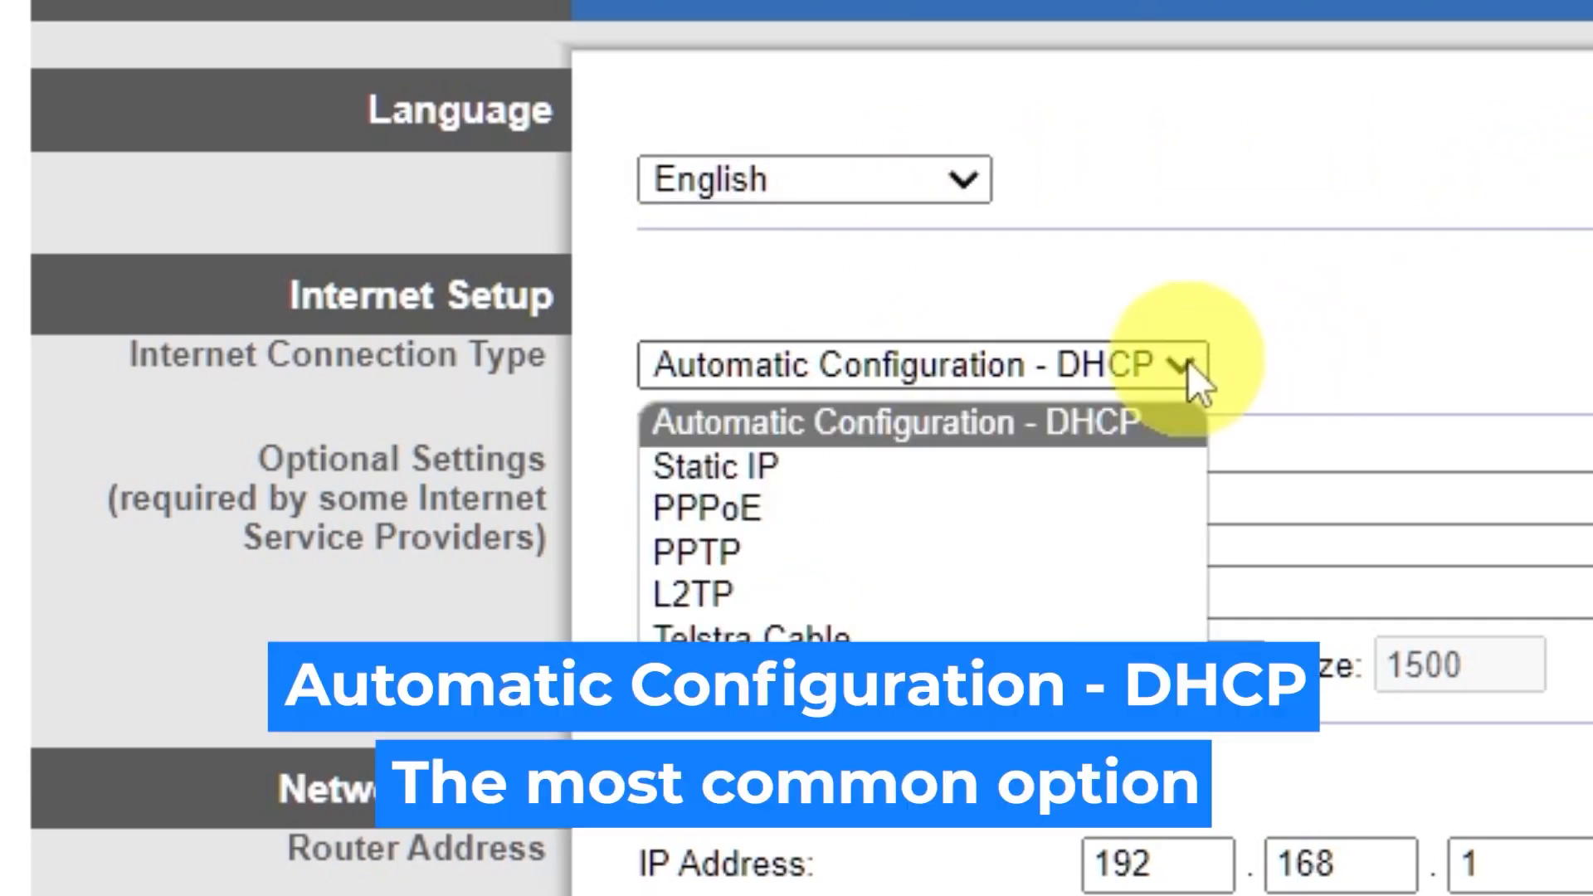
{"action": "left_click", "coordinate": [843, 466]}
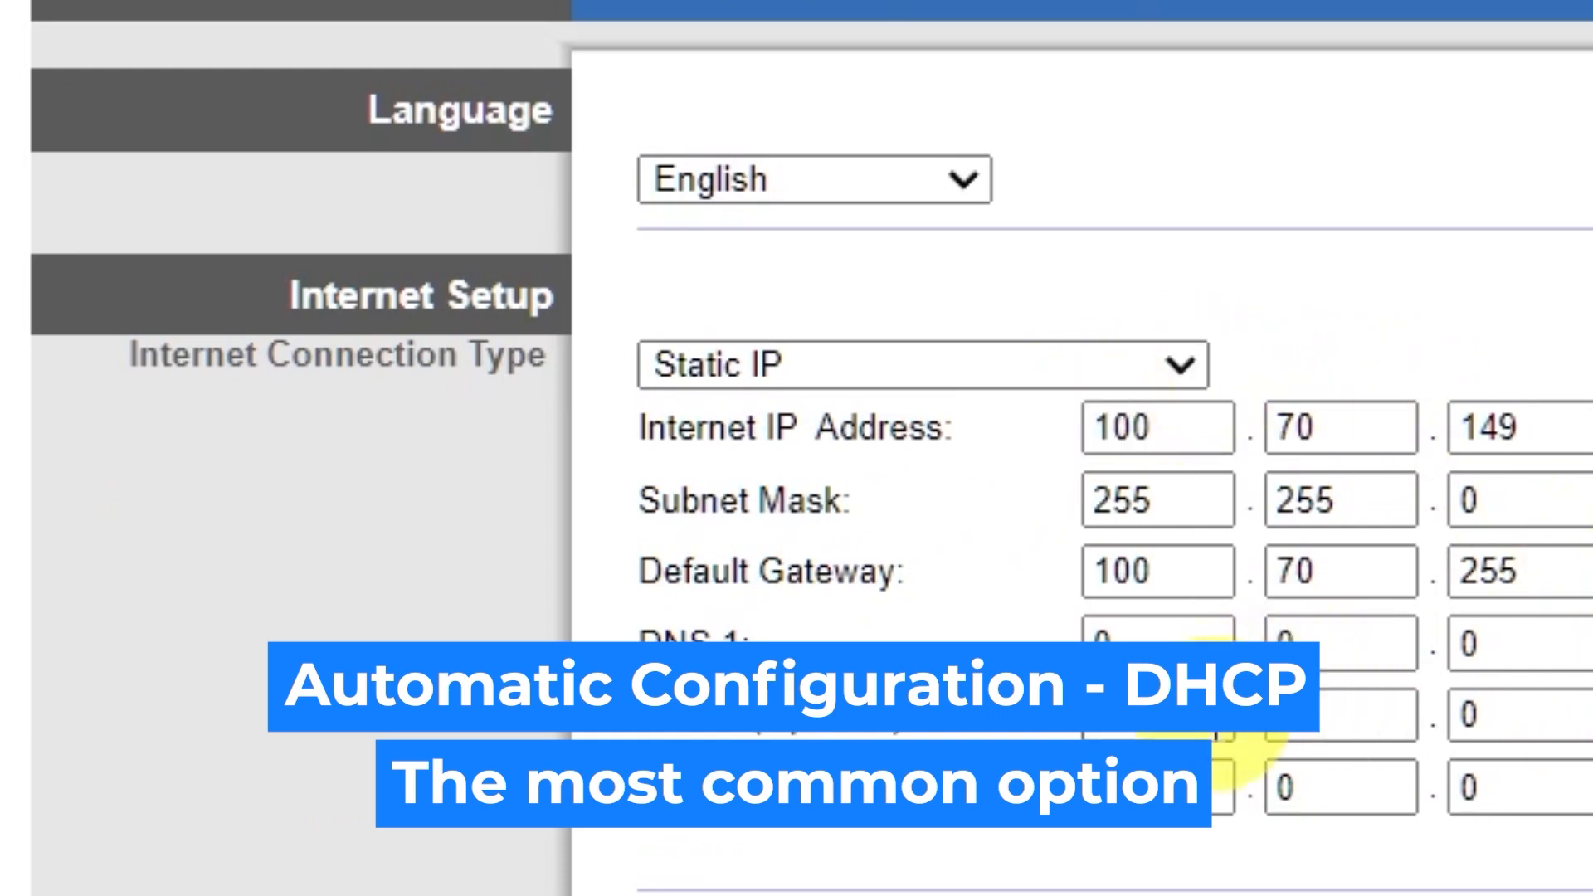
{"action": "left_click", "coordinate": [1177, 366]}
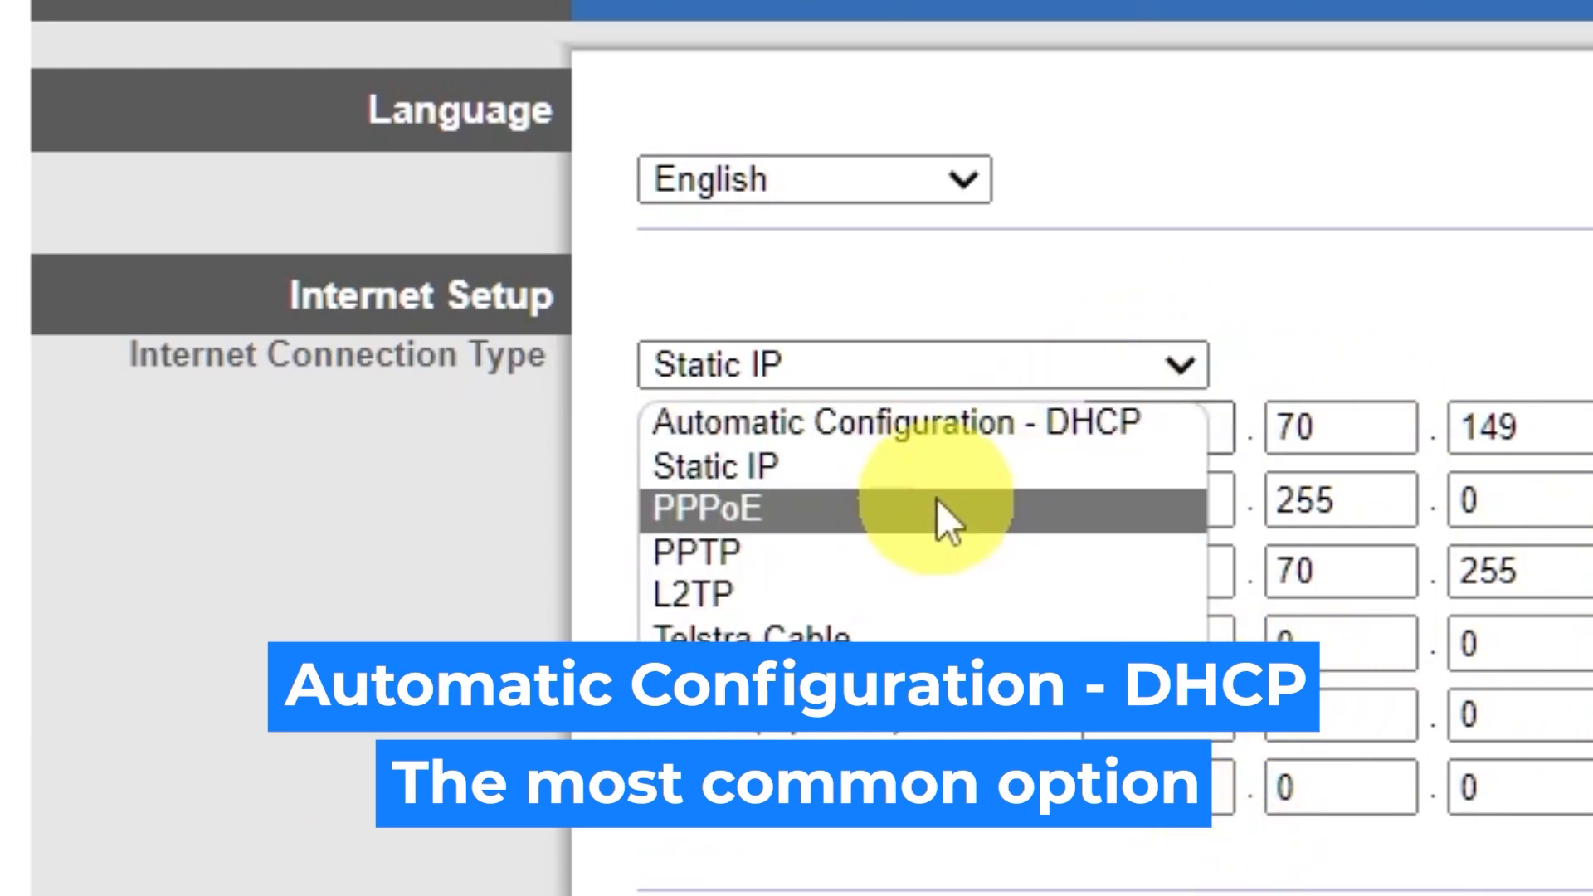
{"action": "left_click", "coordinate": [937, 502]}
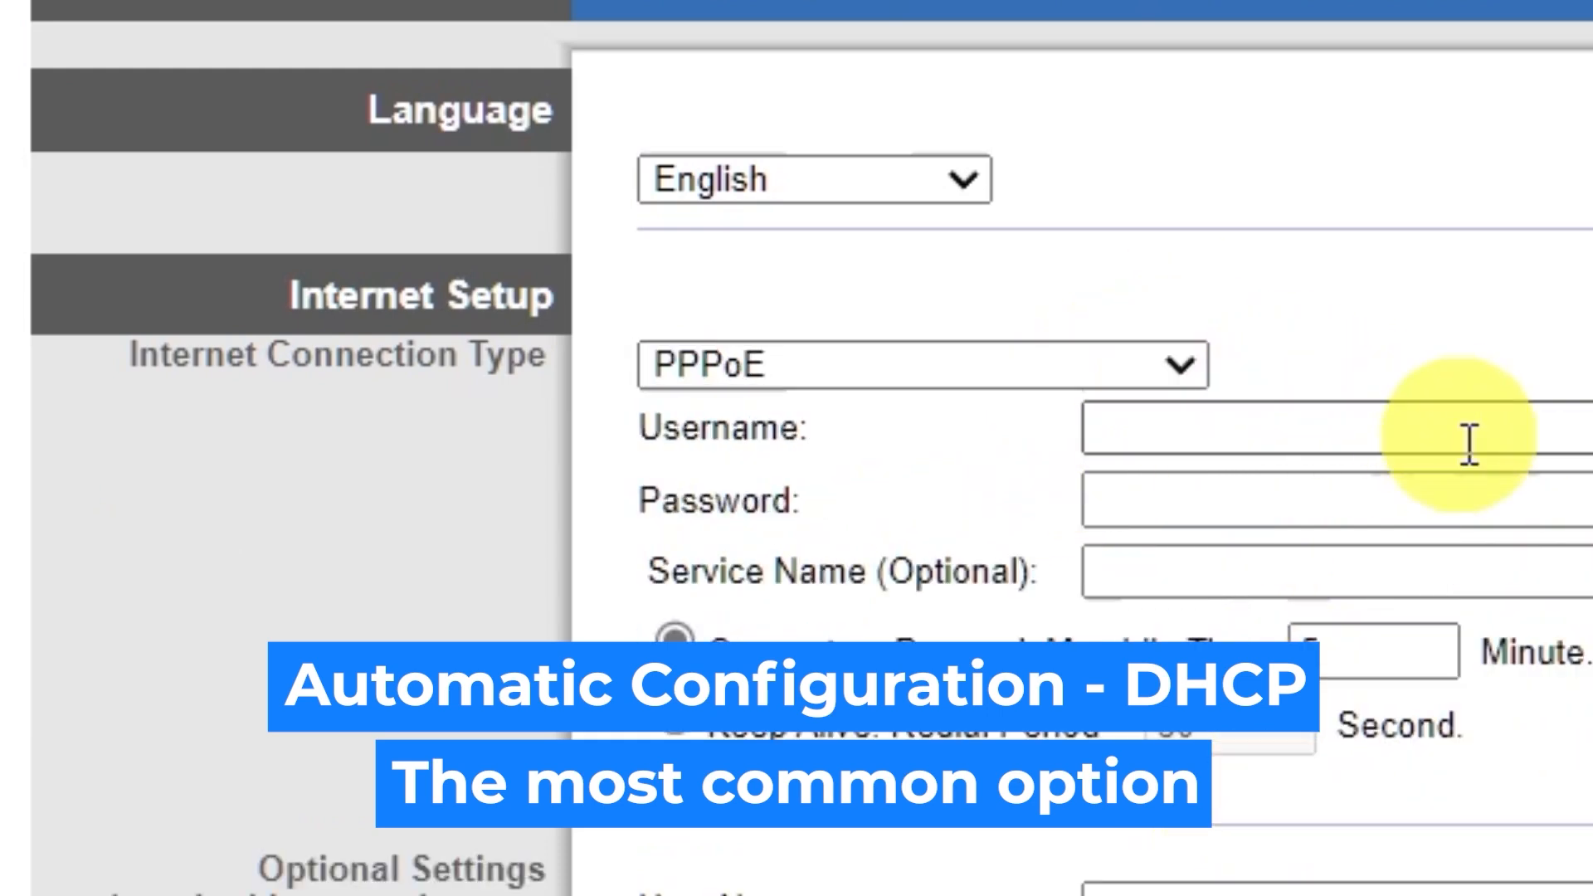
{"action": "left_click", "coordinate": [1161, 366]}
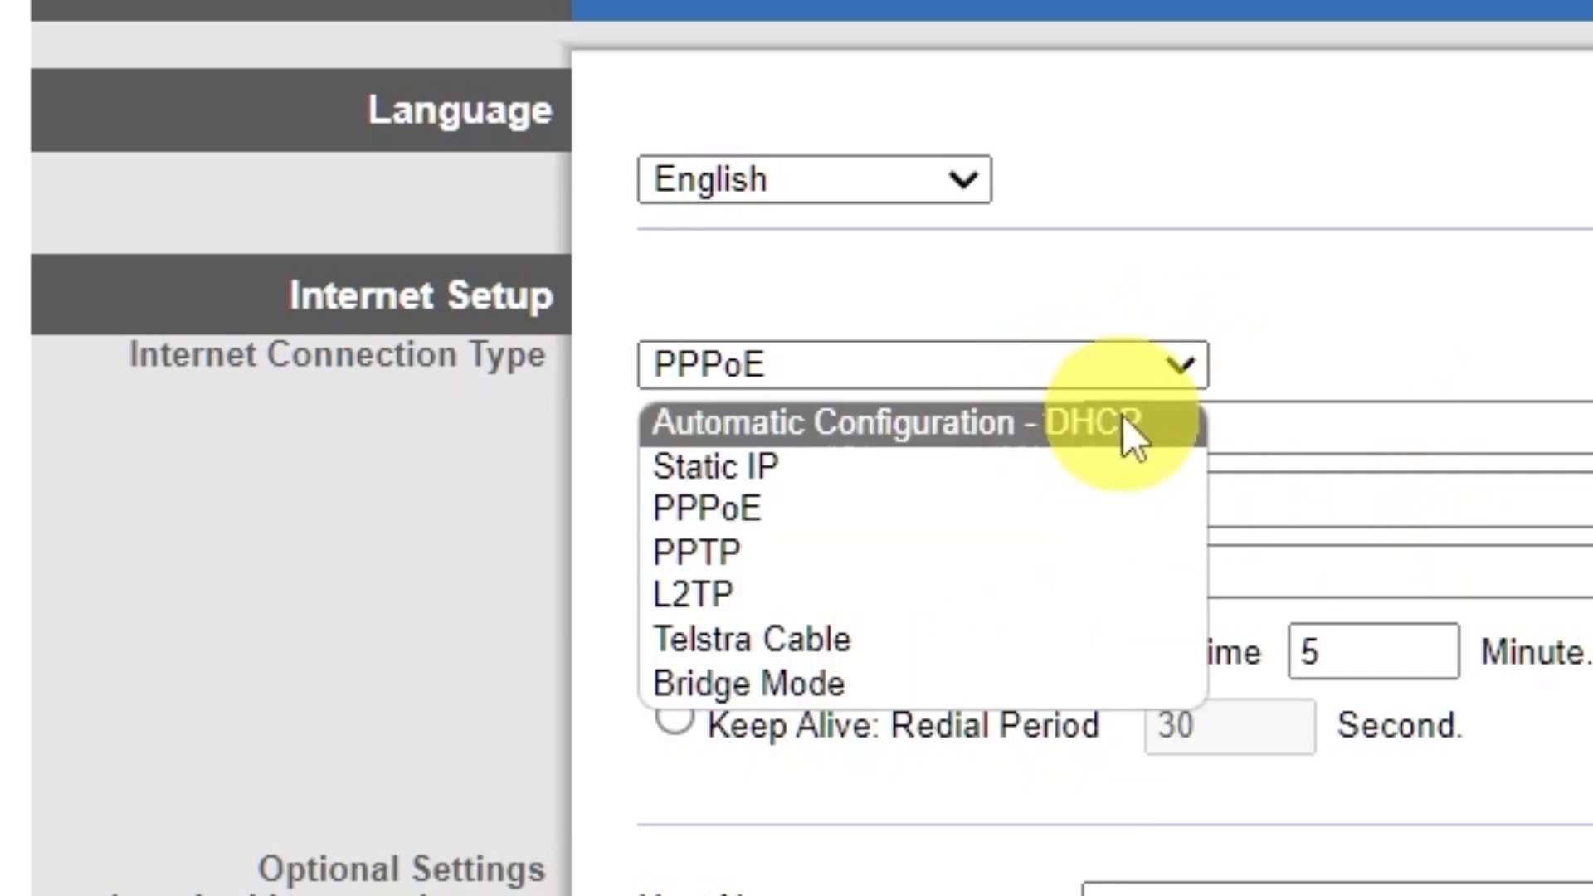
{"action": "left_click", "coordinate": [1123, 419]}
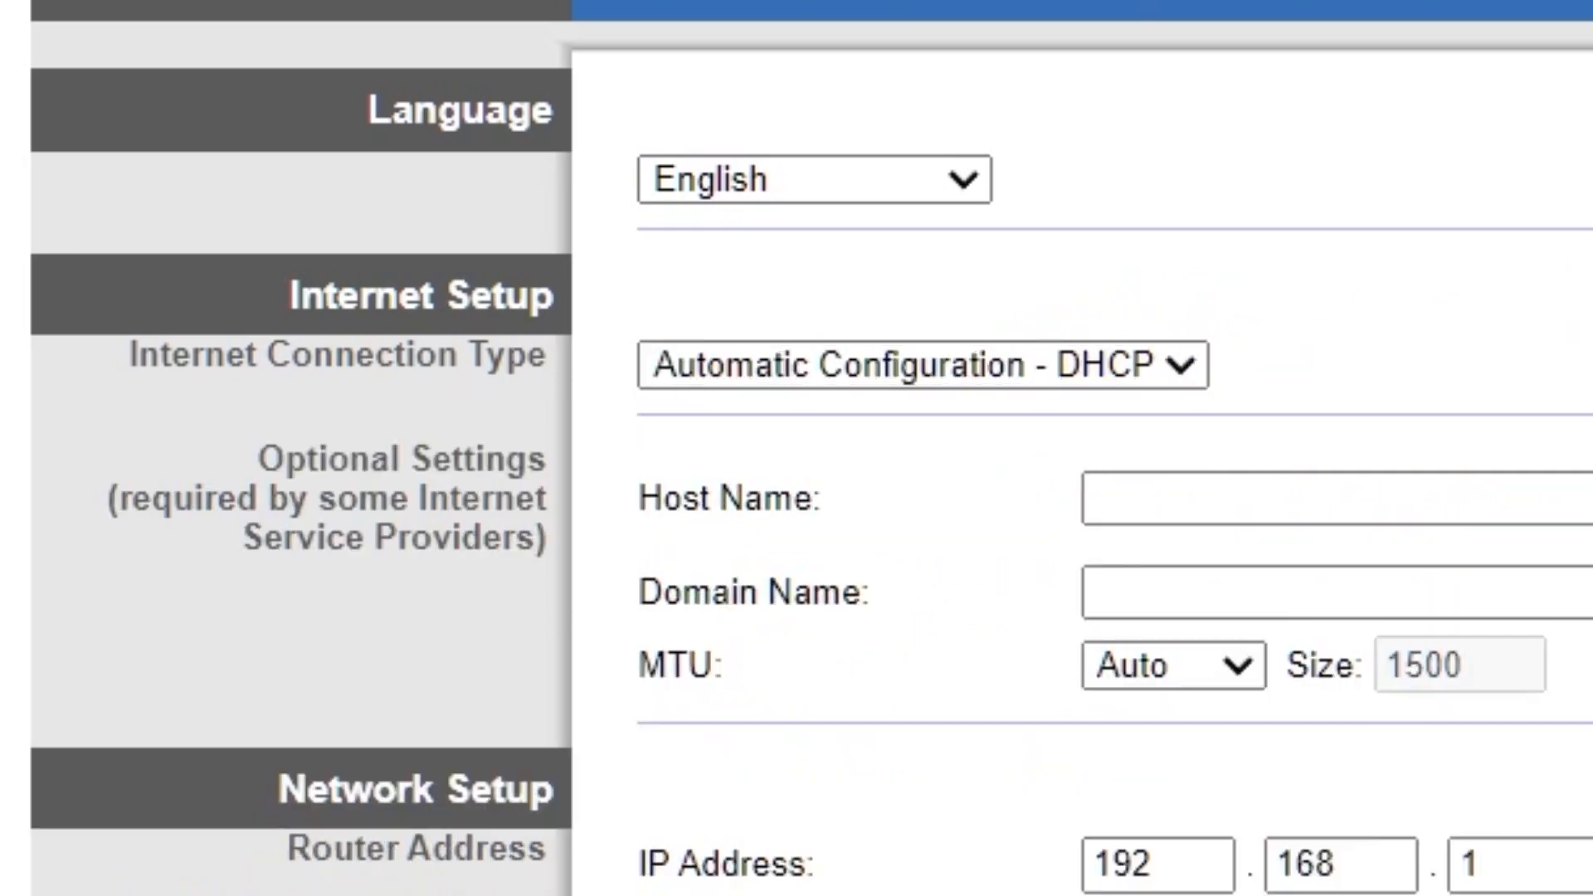
{"action": "scroll", "coordinate": [1581, 242], "scroll_direction": "down", "scroll_amount": 3}
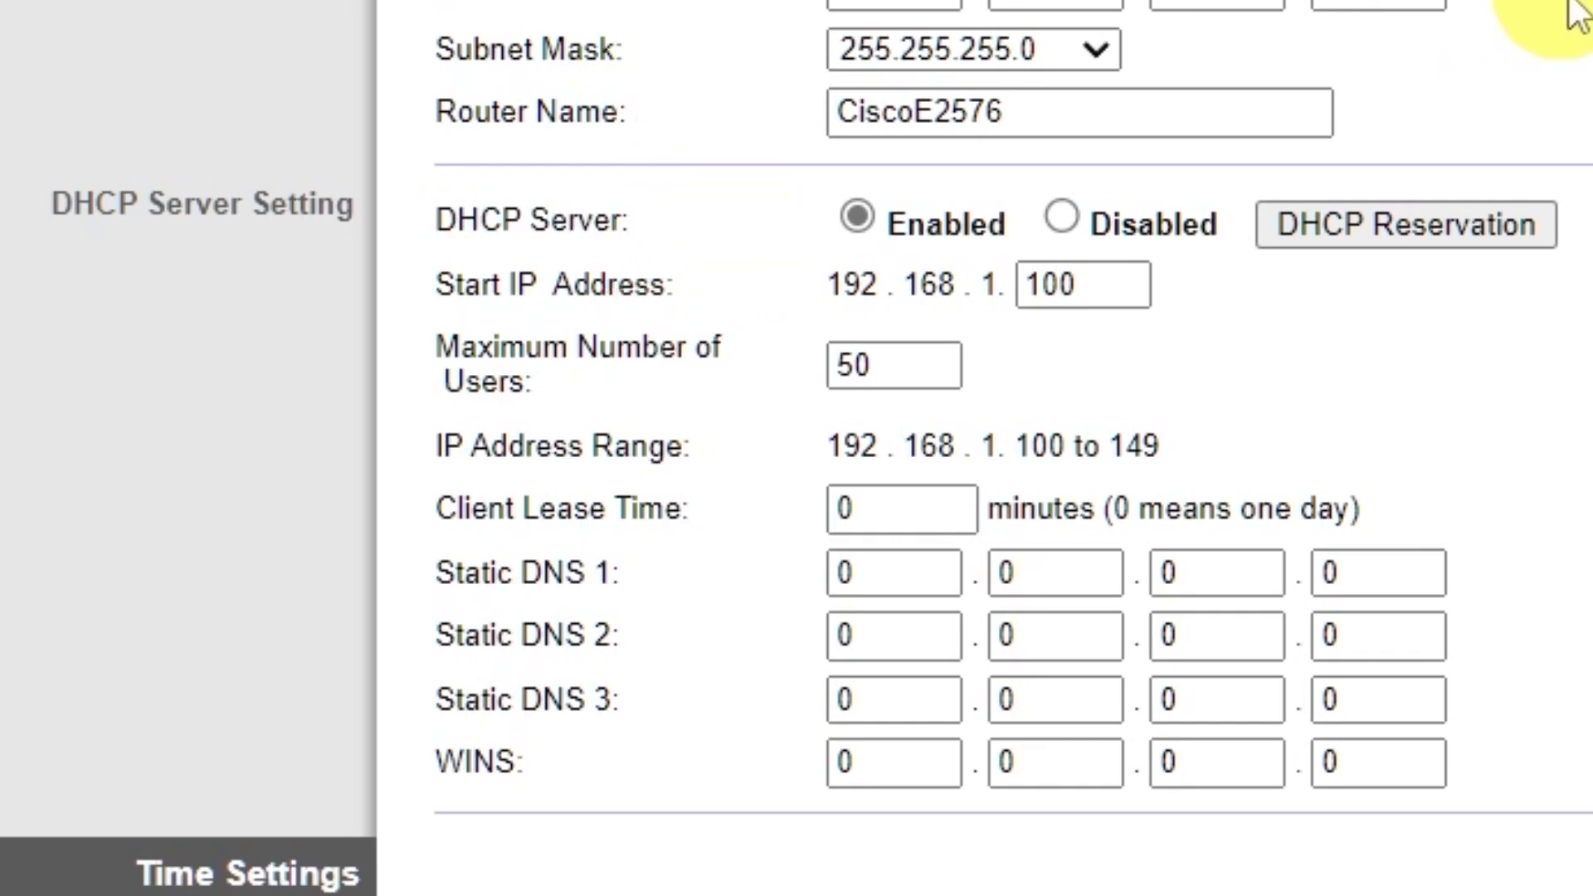
- Set the time zone to (GMT-09:00) Alaska, save Basic Setup, and go to wireless settings
{"action": "scroll", "coordinate": [1572, 10], "scroll_direction": "down", "scroll_amount": 6}
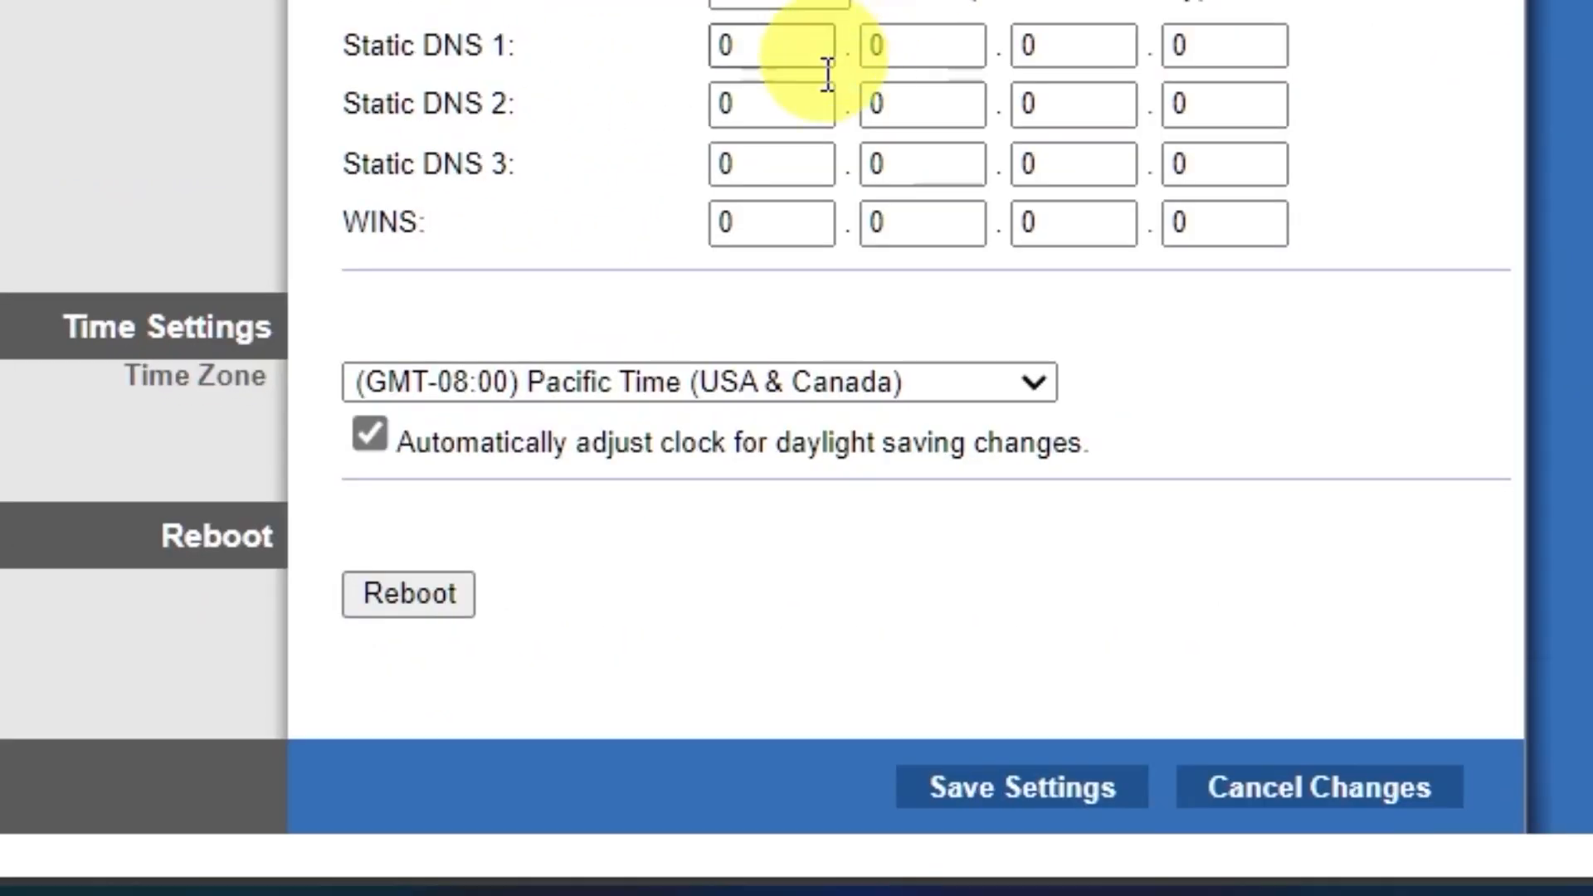
{"action": "left_click", "coordinate": [1033, 376]}
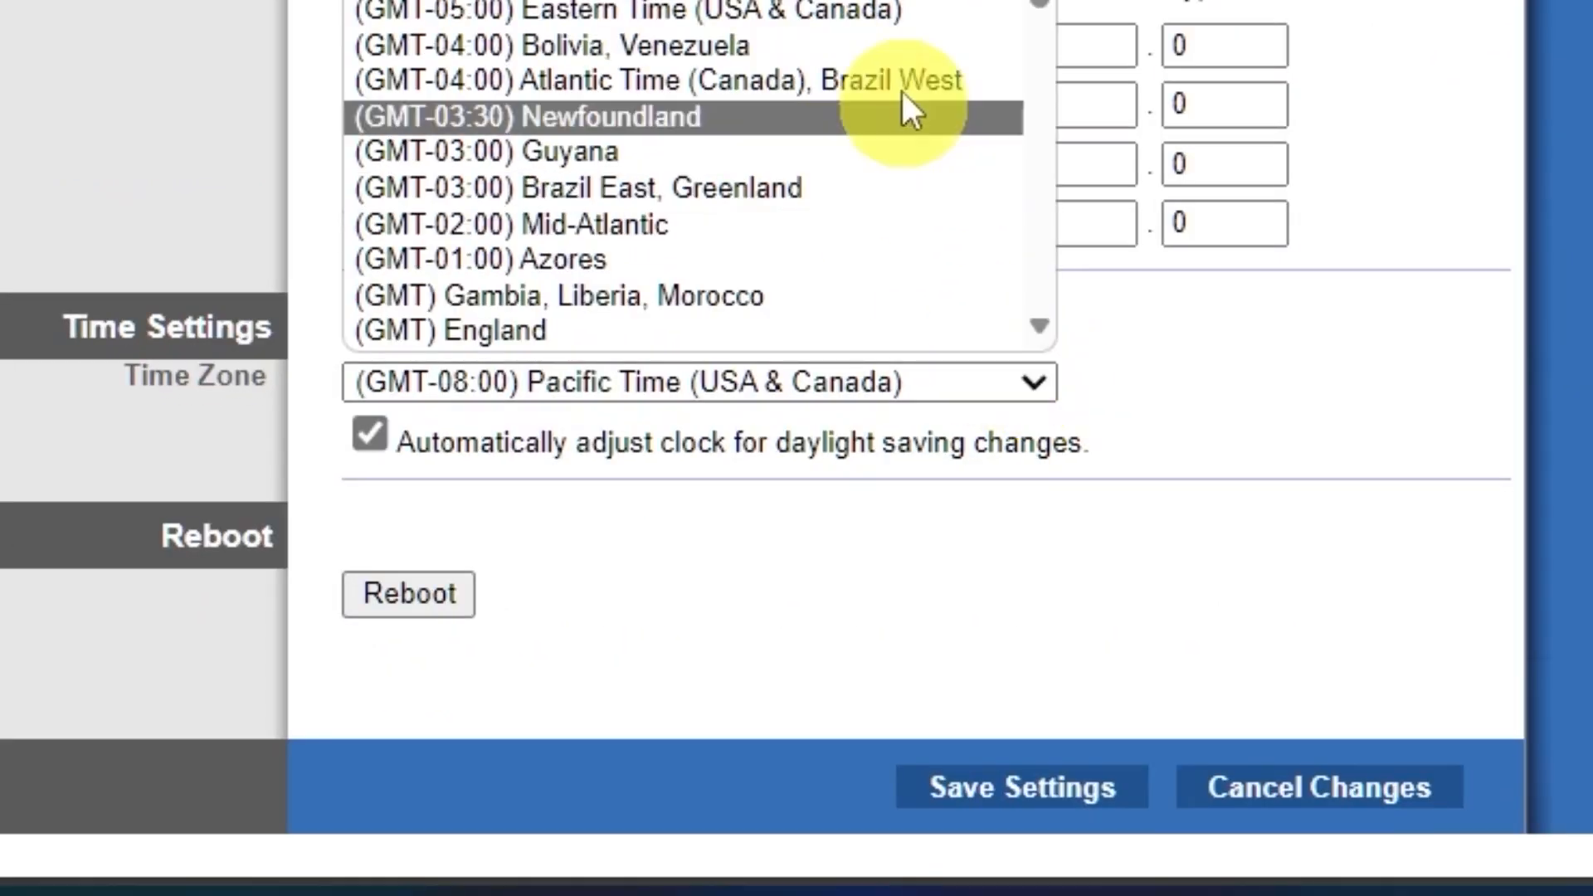
{"action": "scroll", "coordinate": [879, 66], "scroll_direction": "down", "scroll_amount": 8}
{"action": "scroll", "coordinate": [865, 41], "scroll_direction": "up", "scroll_amount": 8}
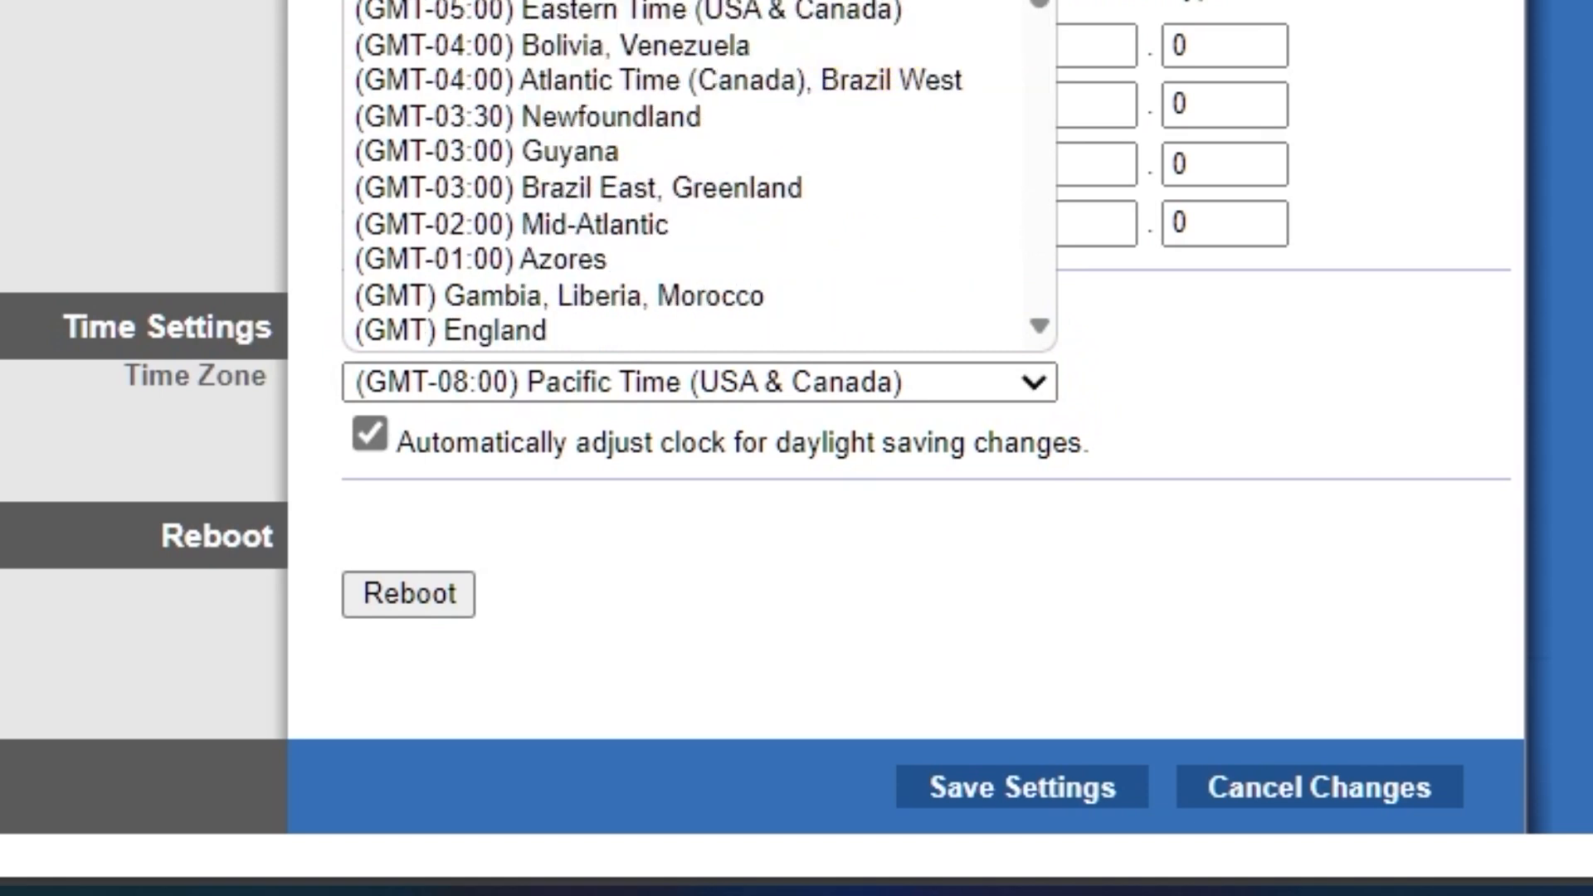
{"action": "left_click", "coordinate": [865, 0]}
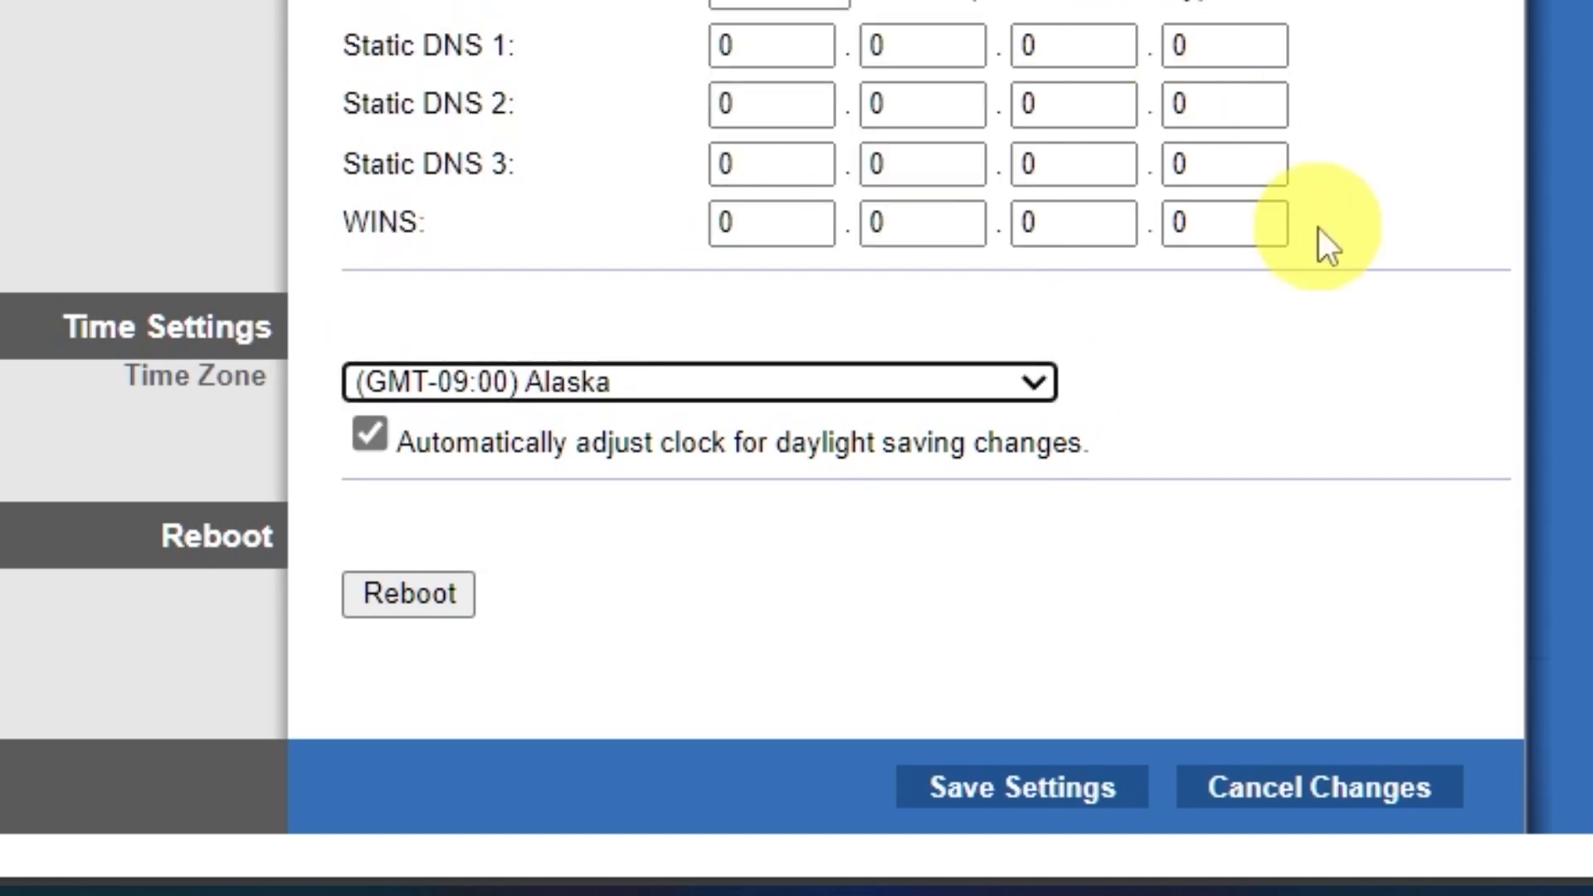
{"action": "left_click", "coordinate": [1058, 789]}
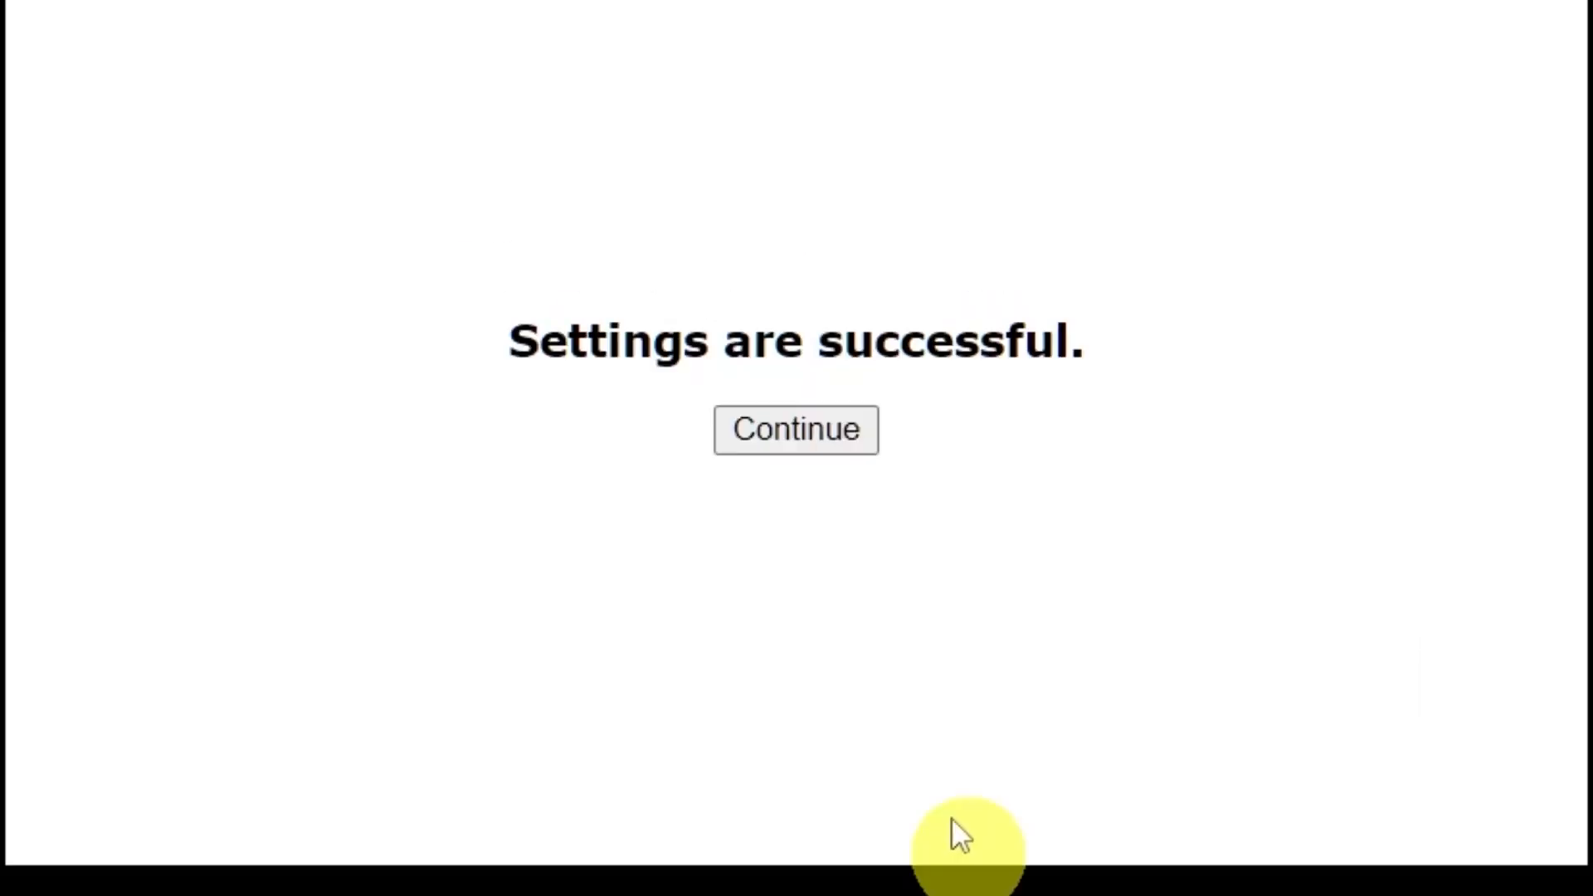
{"action": "left_click", "coordinate": [809, 432]}
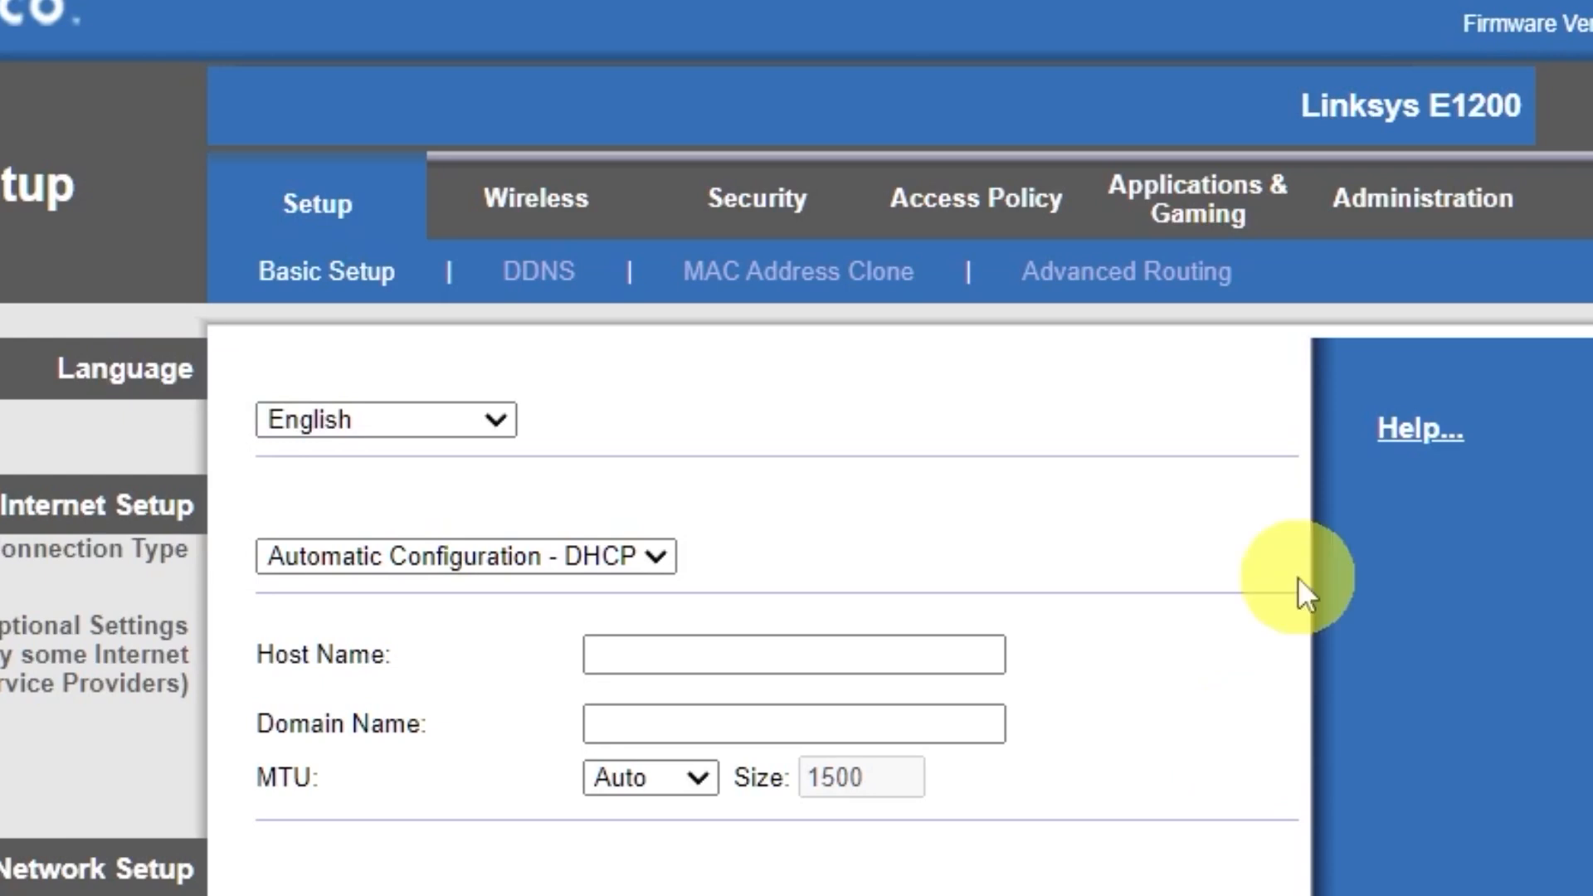
{"action": "left_click", "coordinate": [538, 220]}
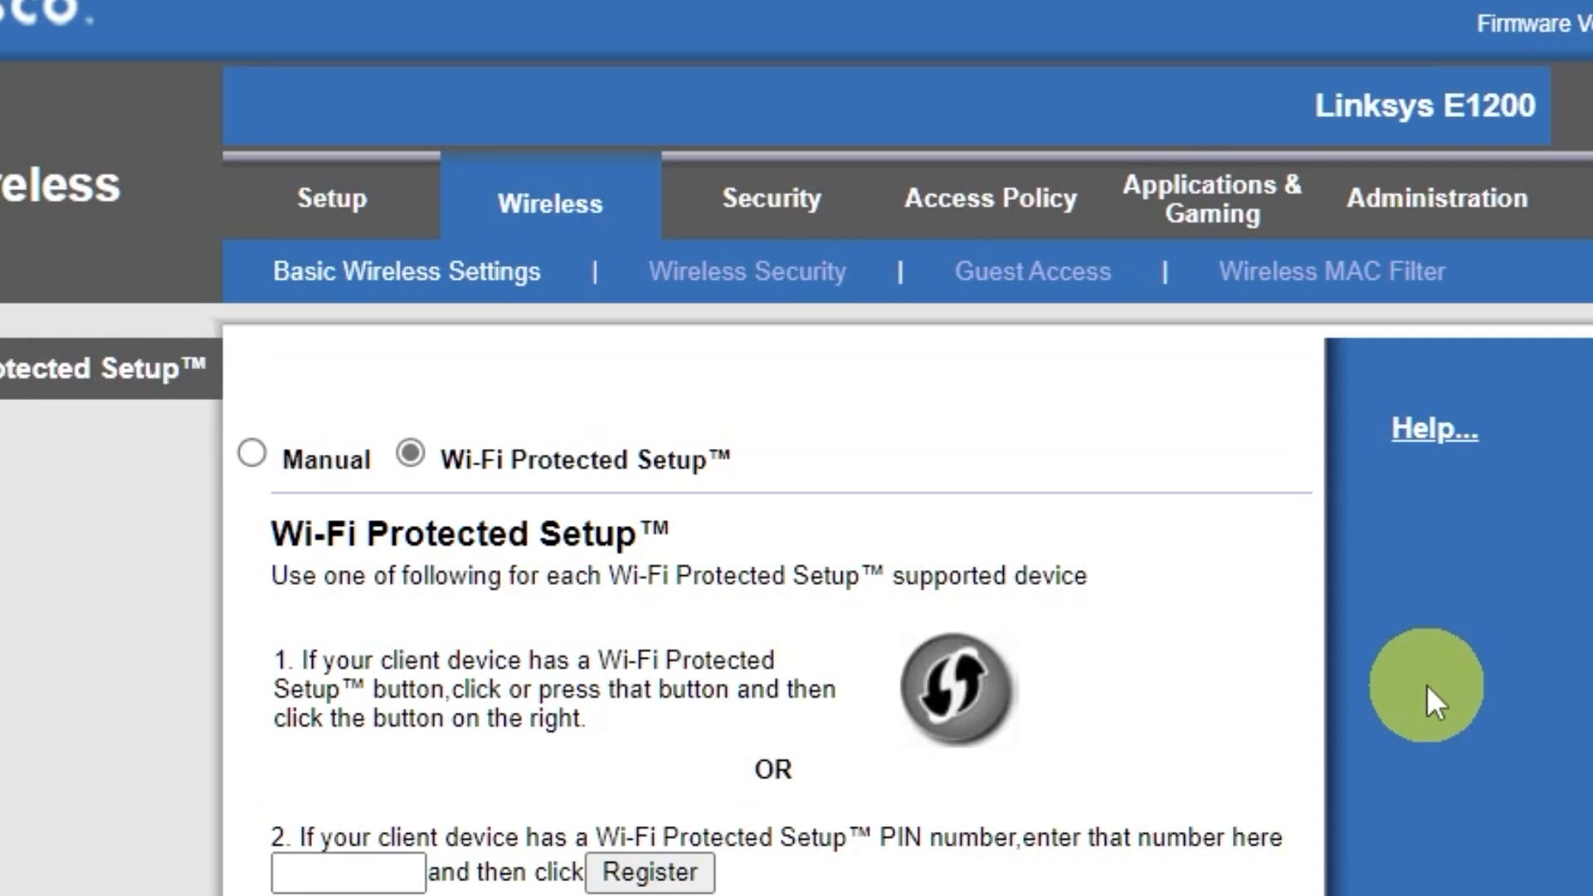
- Switch to manual wireless setup, delete E2576 so the SSID reads Cisco, save, and check the Mac's Wi-Fi list
{"action": "left_click", "coordinate": [253, 457]}
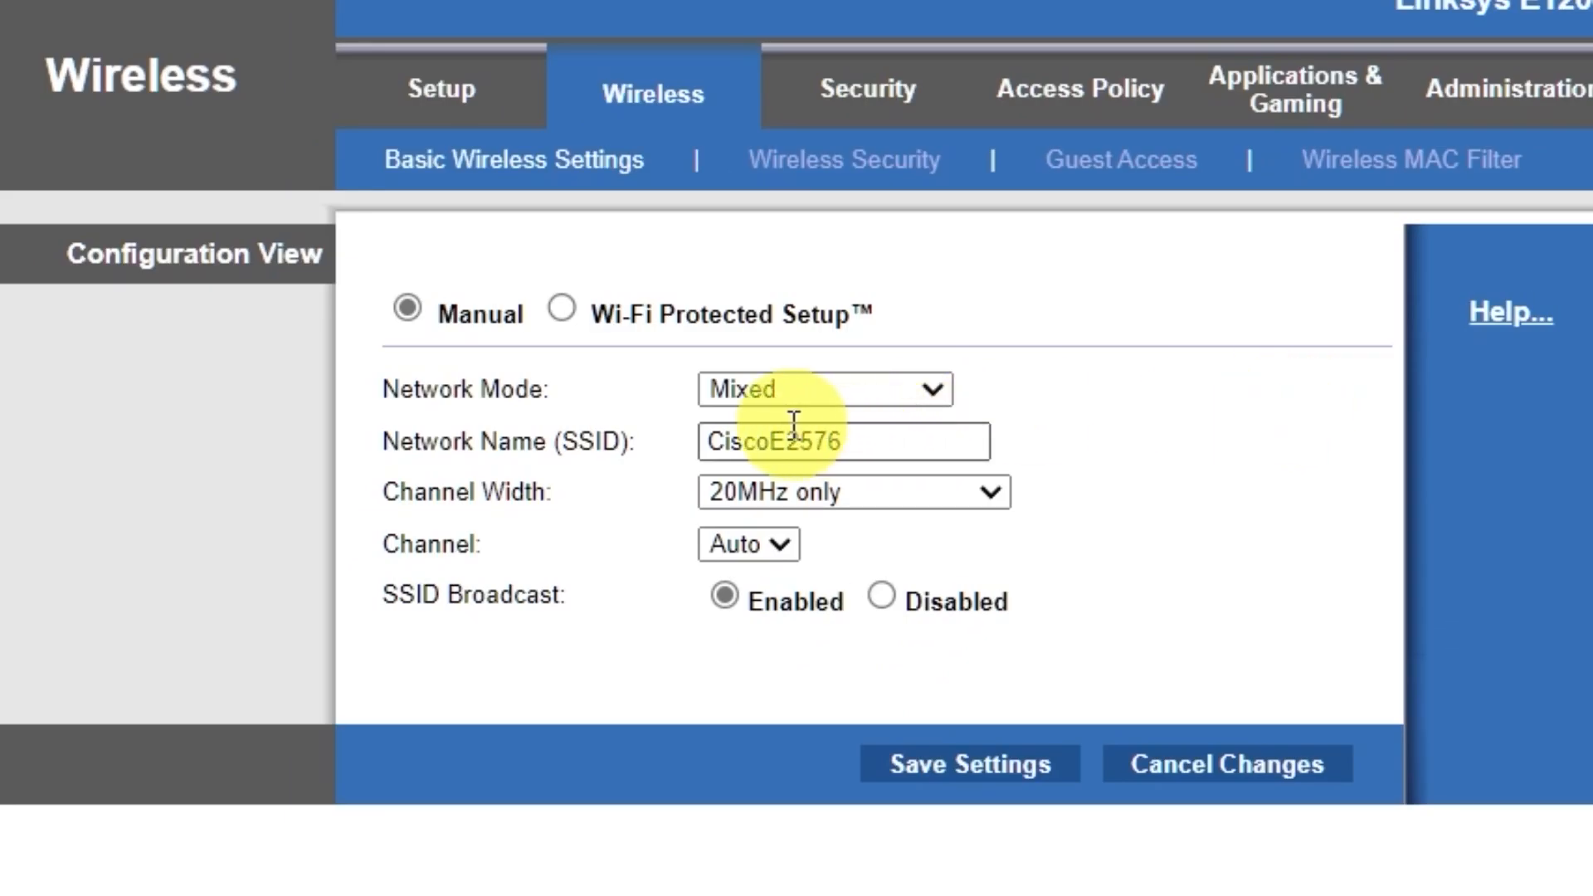
{"action": "left_click_drag", "start_coordinate": [770, 442], "coordinate": [902, 444]}
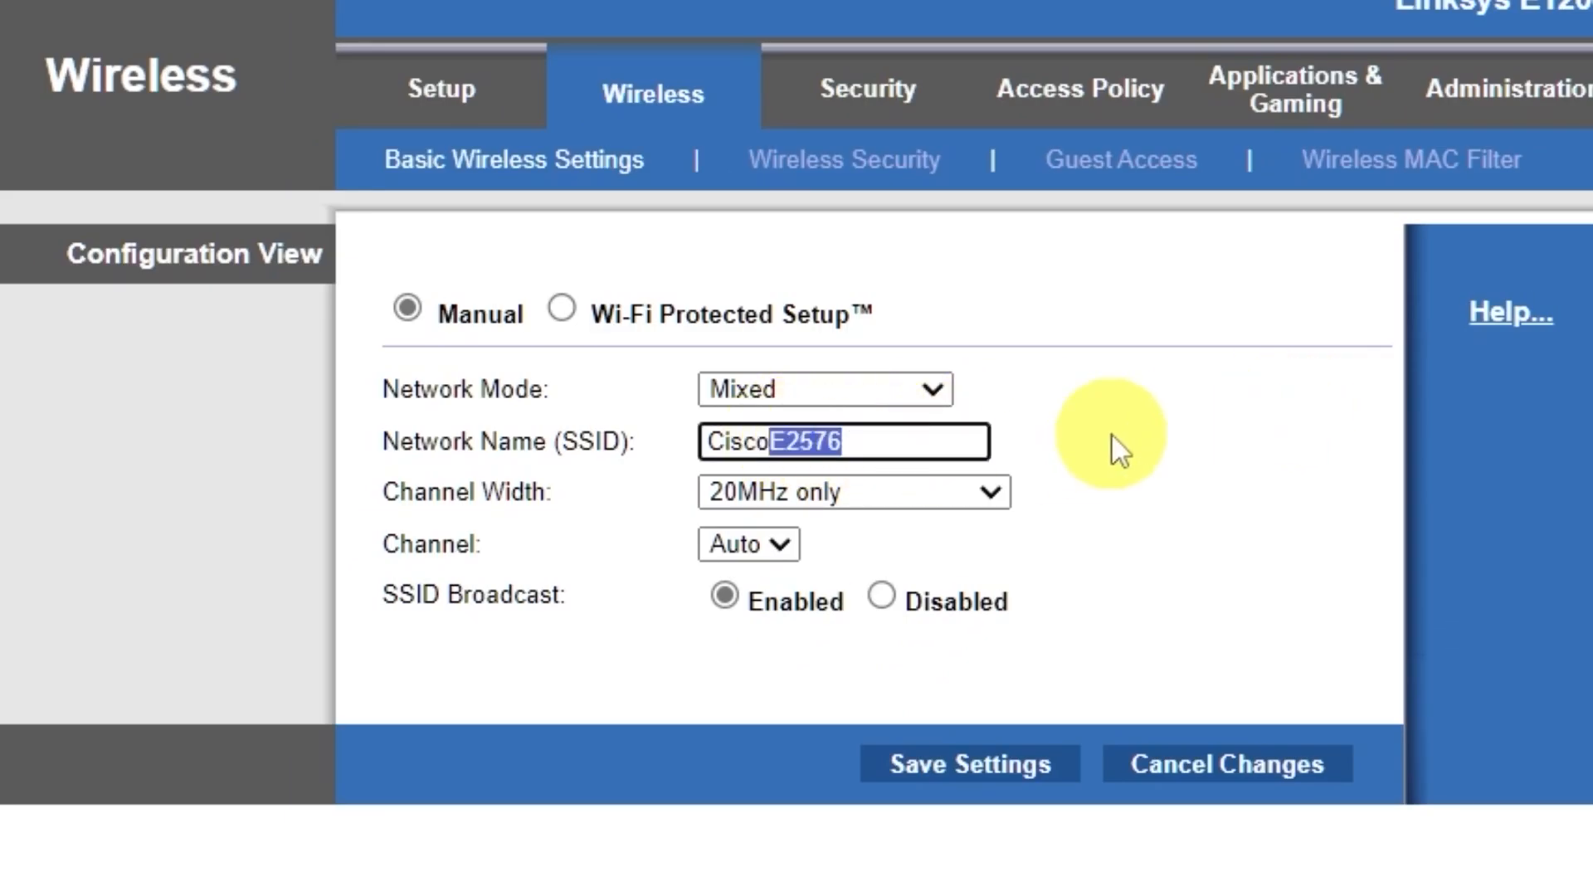
{"action": "key", "text": "BackSpace"}
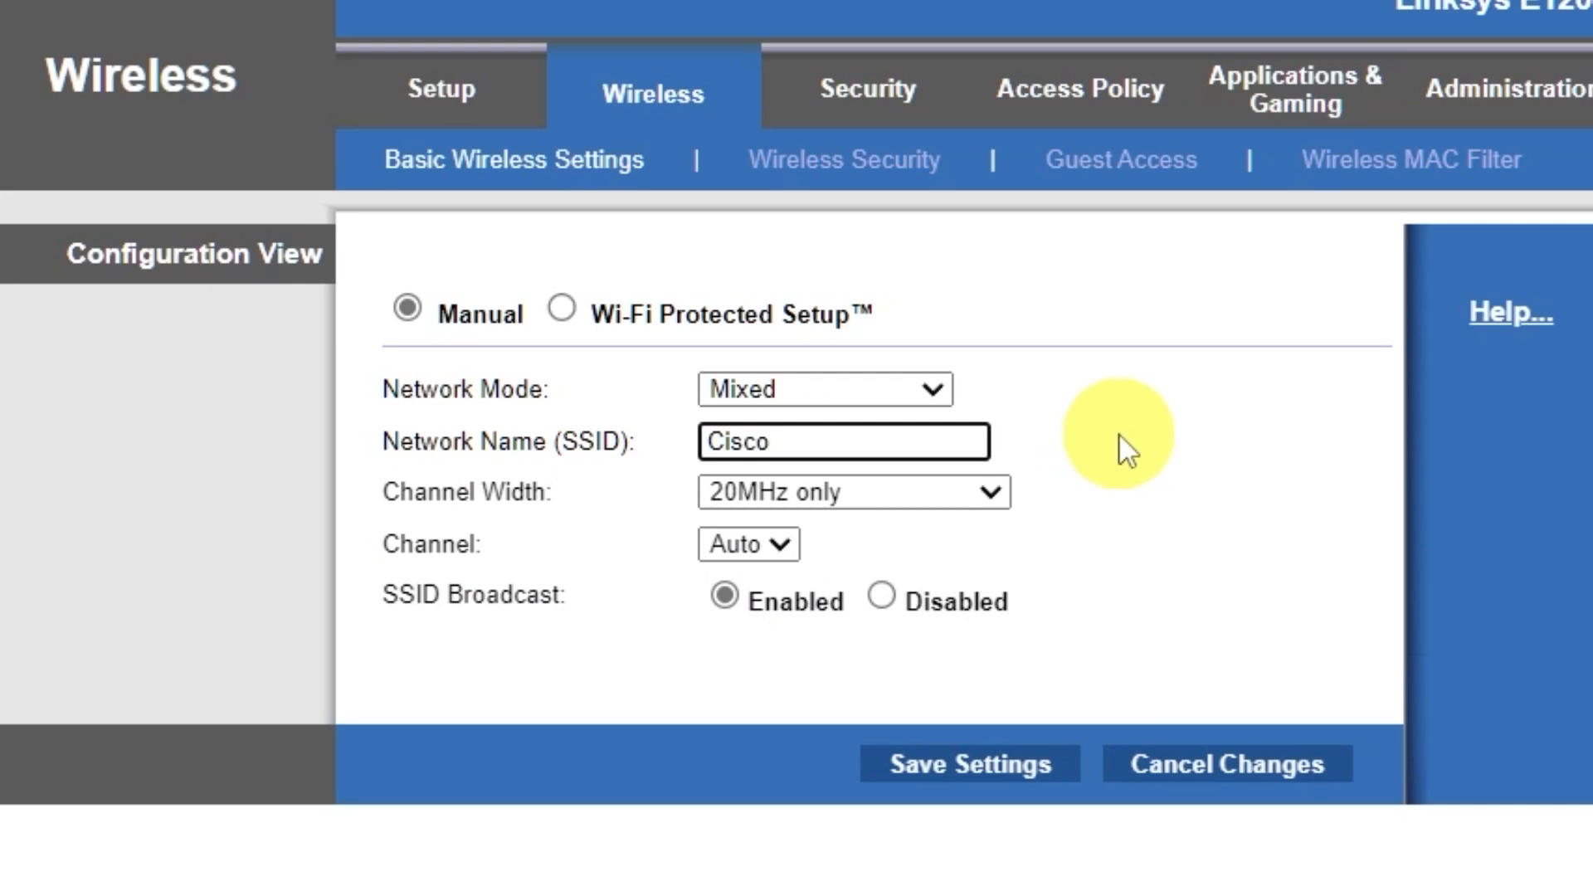
{"action": "left_click", "coordinate": [981, 768]}
{"action": "left_click", "coordinate": [918, 317]}
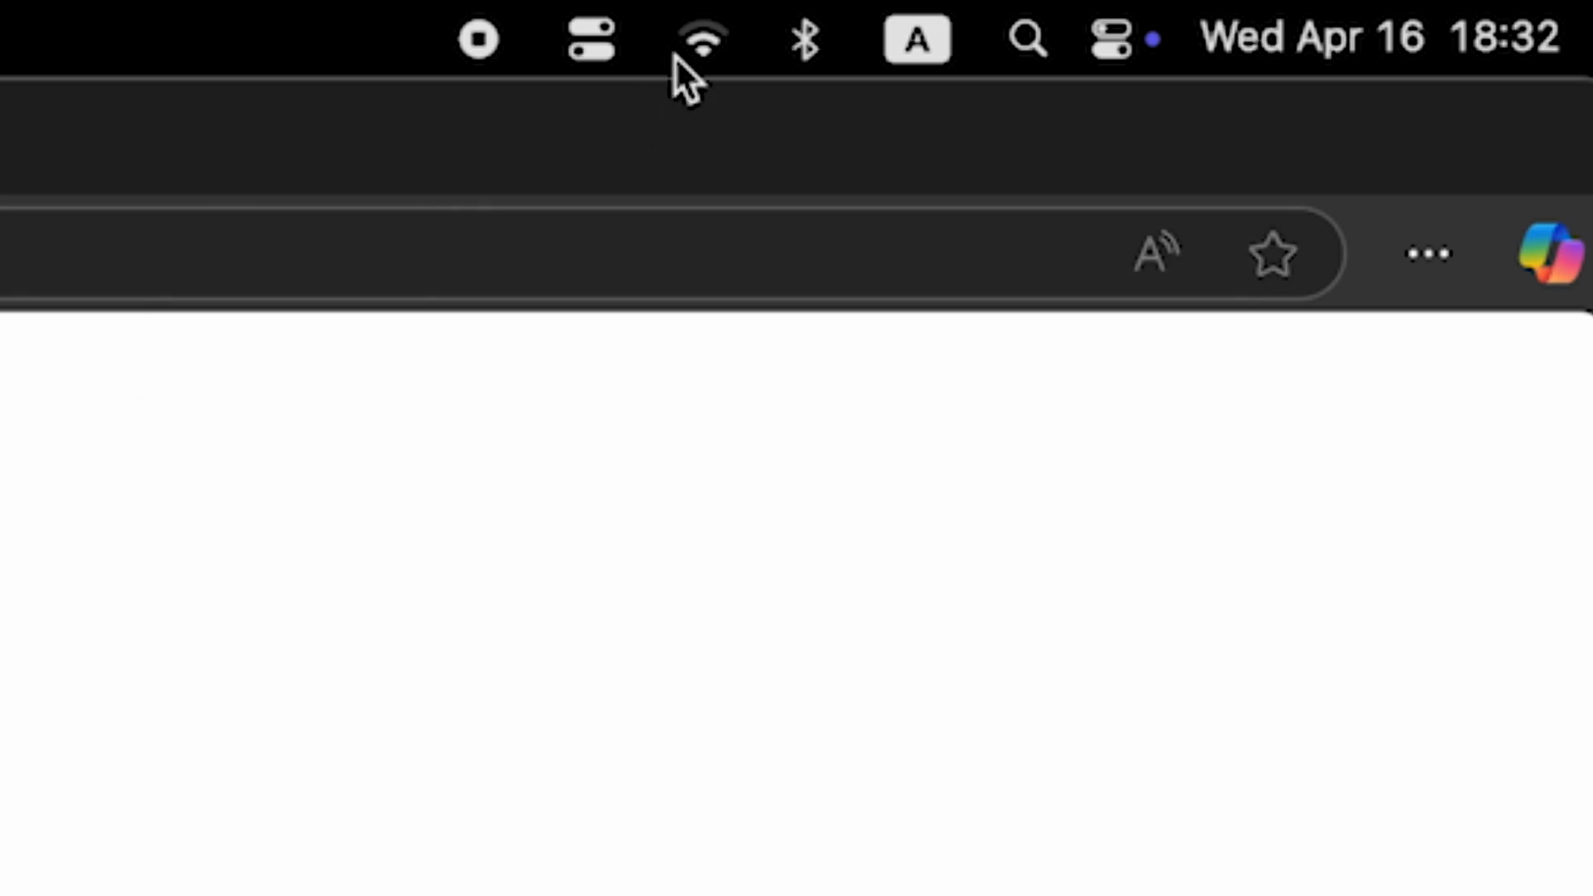
{"action": "left_click", "coordinate": [689, 45]}
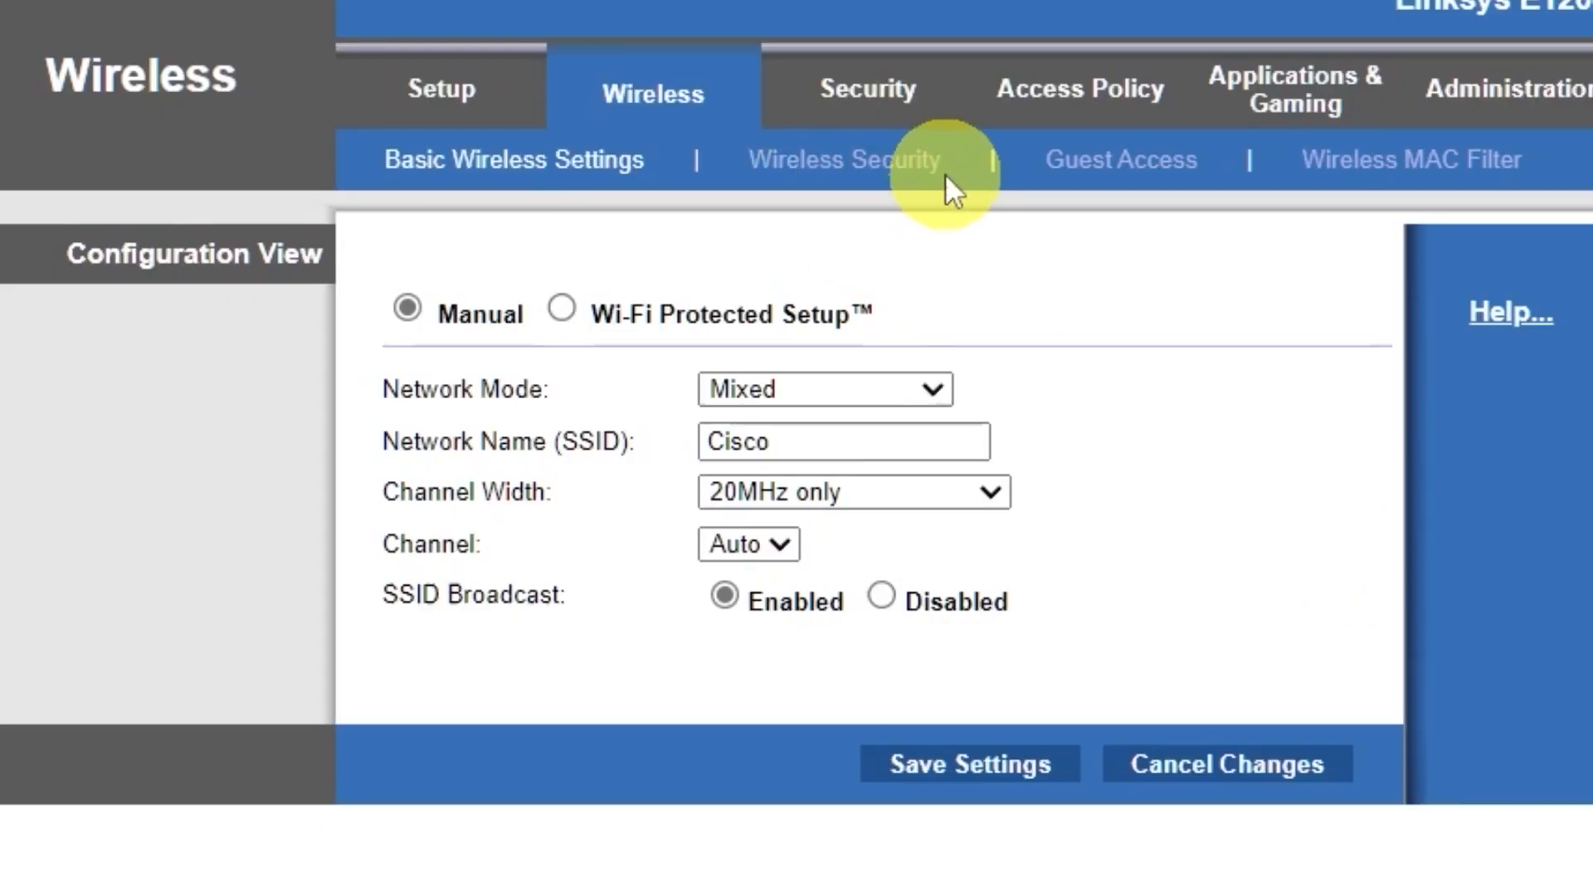
- Set Wireless Security to WPA2/WPA Mixed Mode with a passphrase and save the settings
{"action": "left_click", "coordinate": [916, 176]}
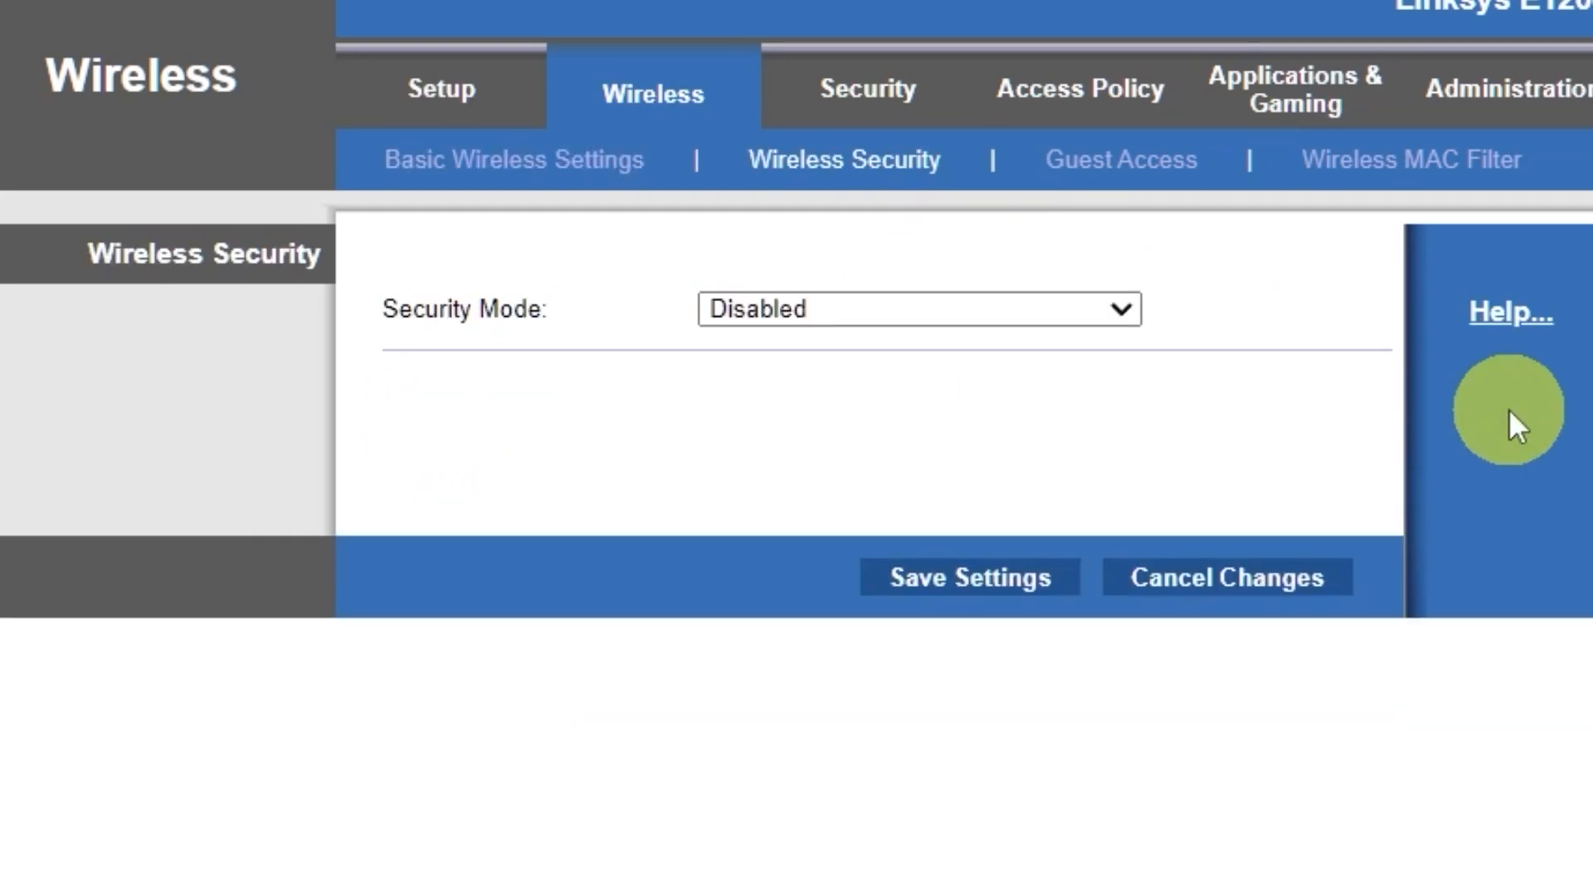
{"action": "left_click", "coordinate": [1110, 307]}
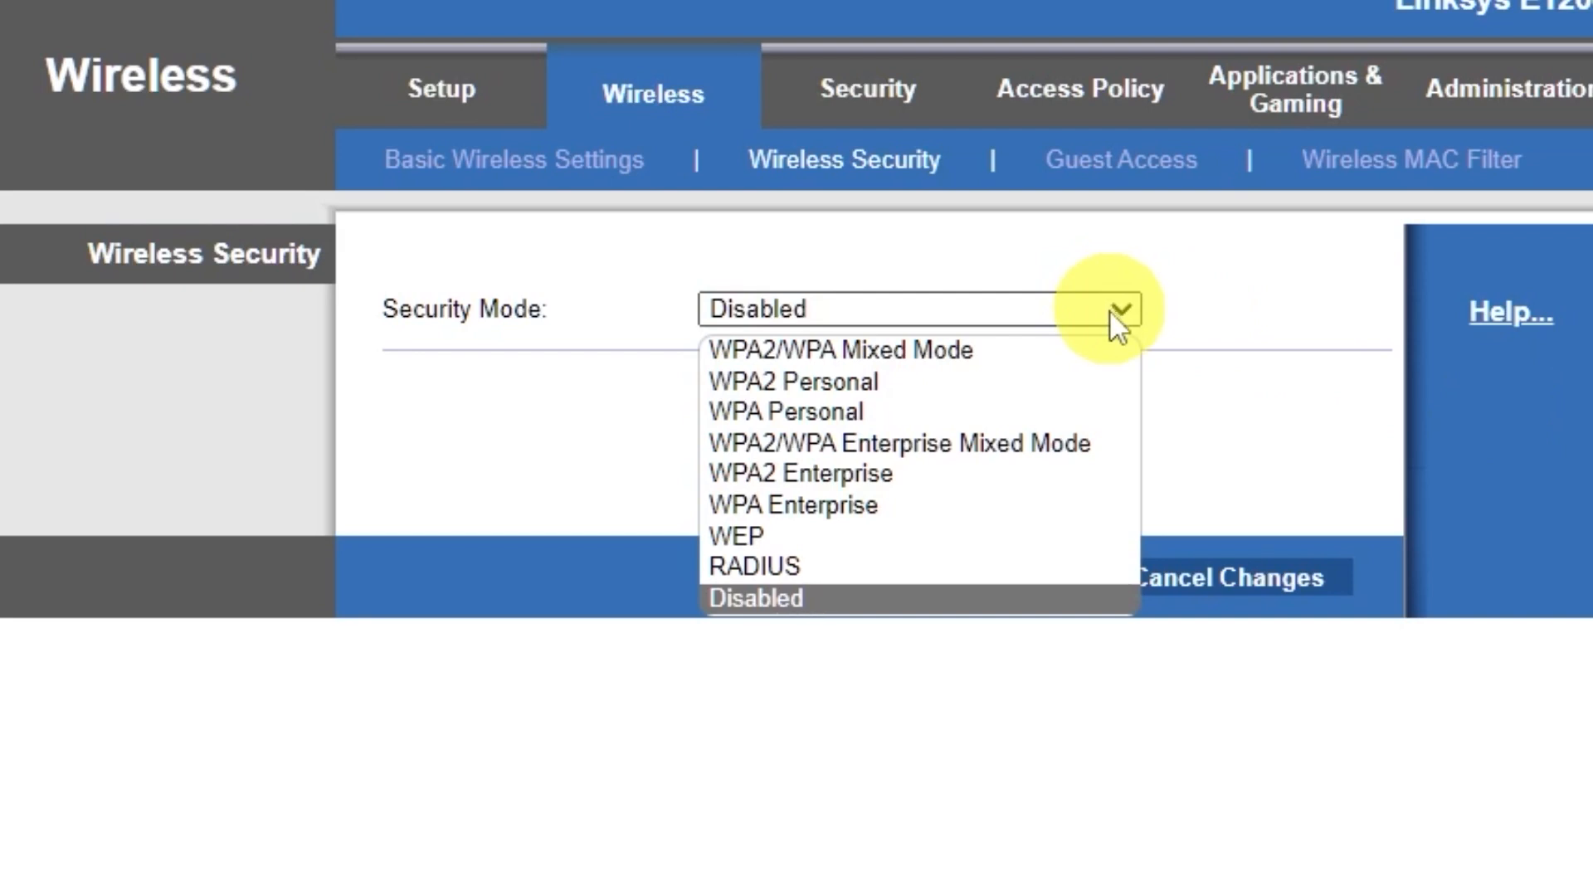
{"action": "left_click", "coordinate": [984, 350]}
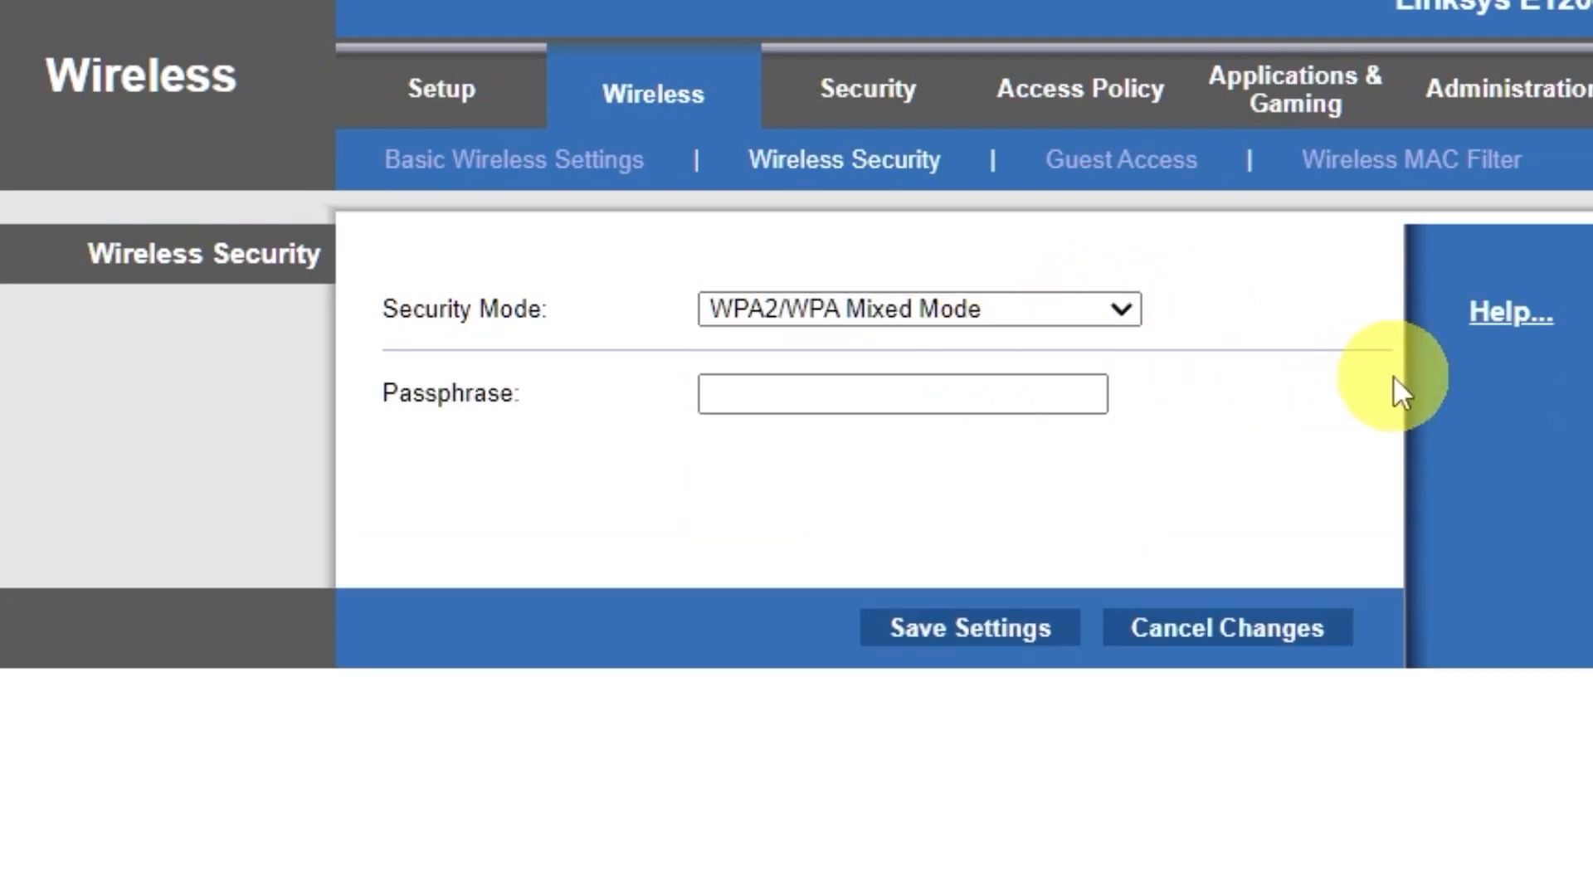
{"action": "left_click", "coordinate": [1021, 391]}
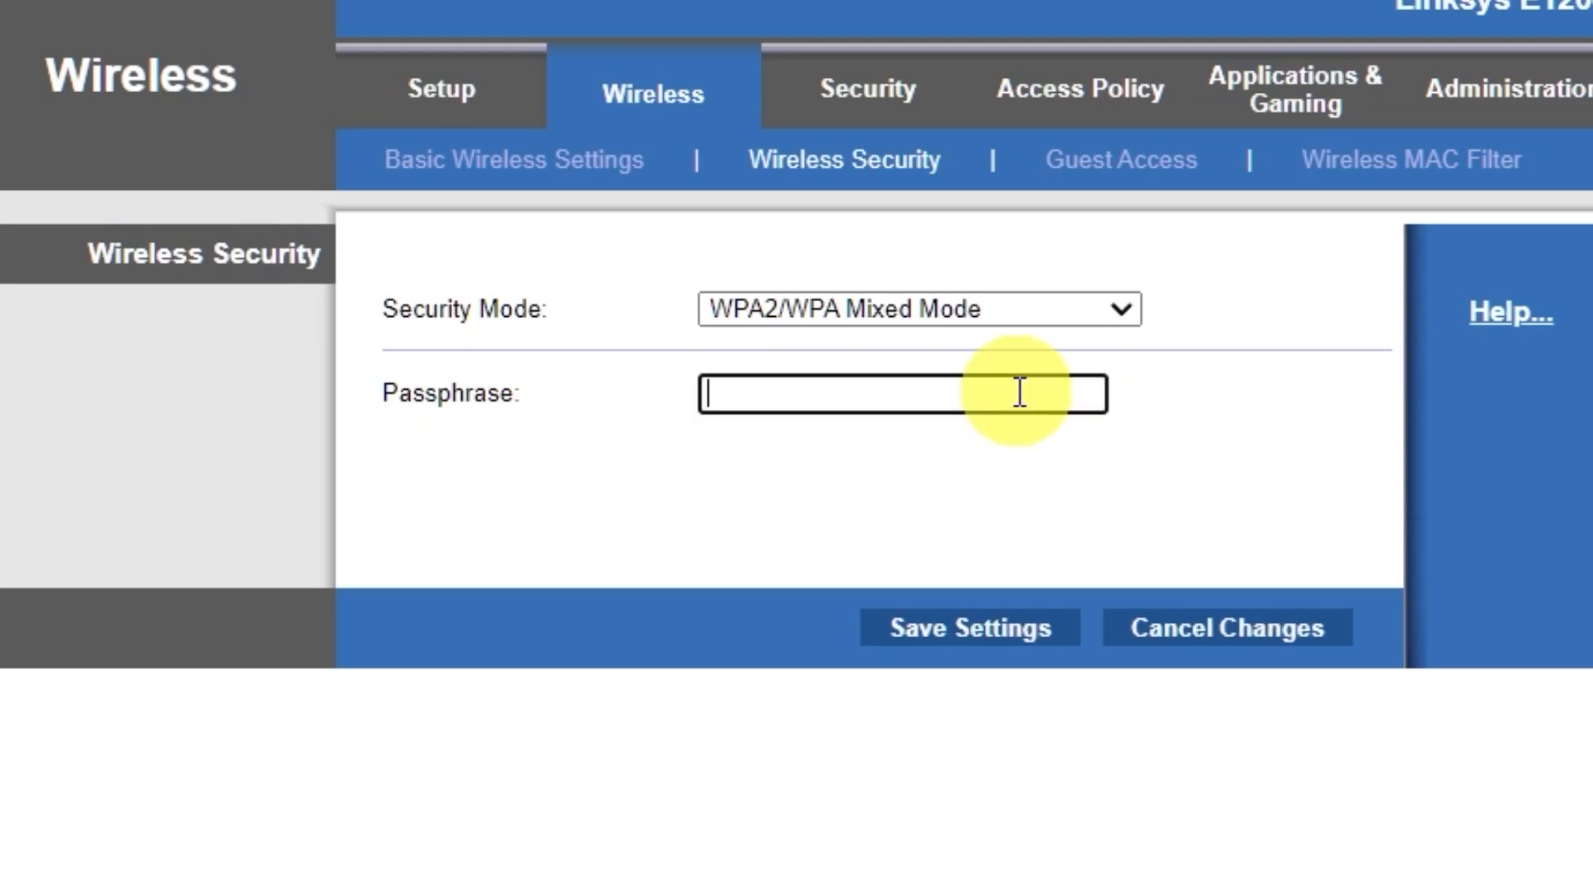
{"action": "type", "text": "123456789"}
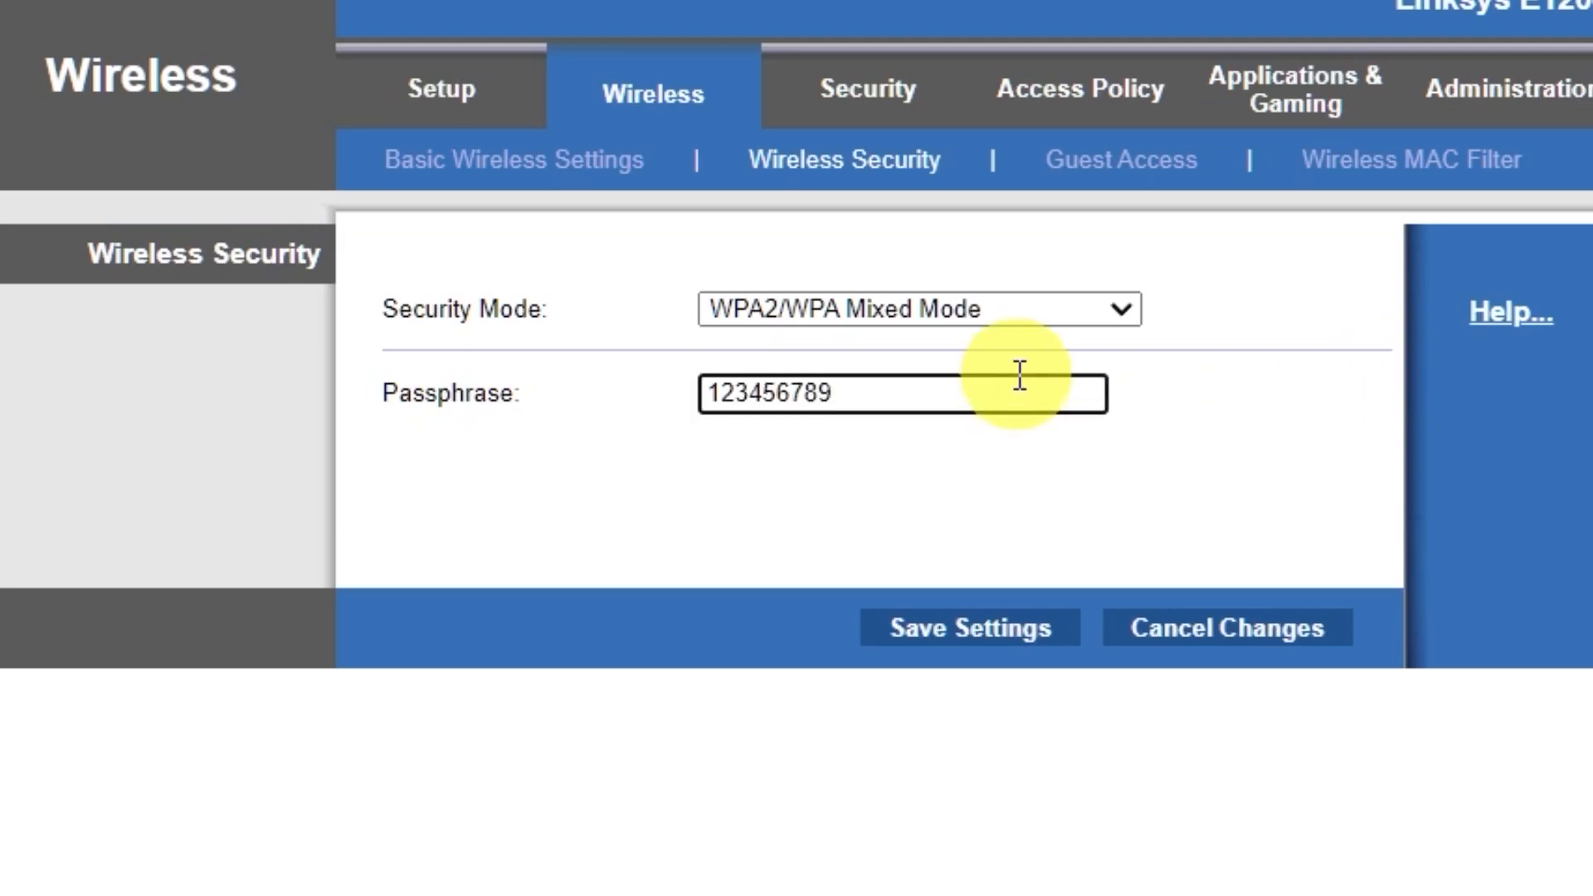
{"action": "left_click", "coordinate": [970, 638]}
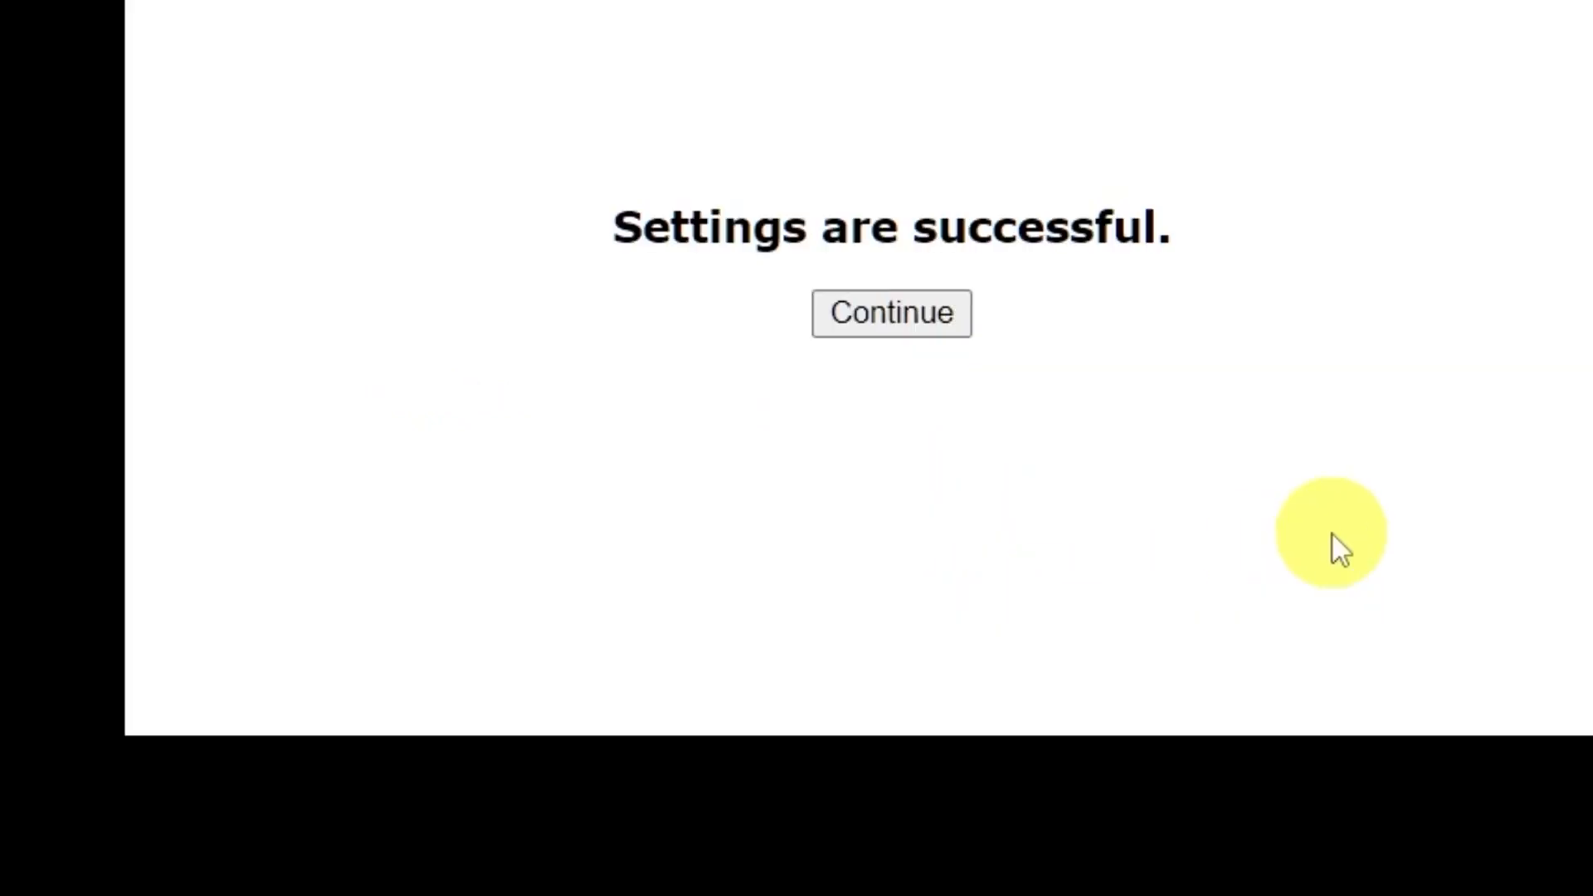
- Continue past the save confirmation and open the Mac's Wi-Fi network list
{"action": "left_click", "coordinate": [909, 316]}
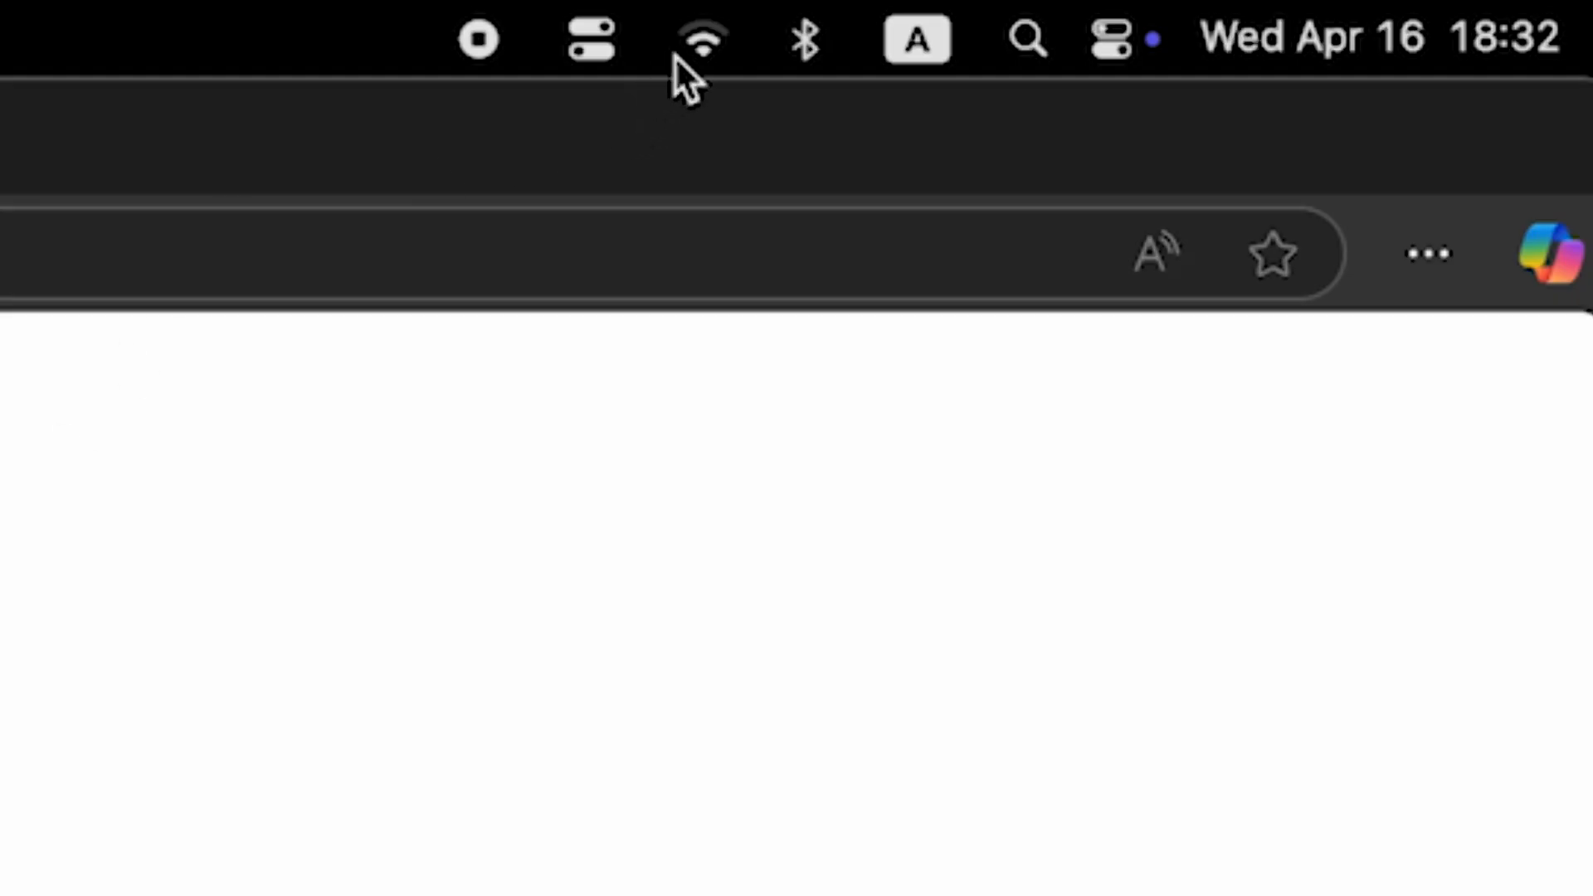
{"action": "left_click", "coordinate": [697, 51]}
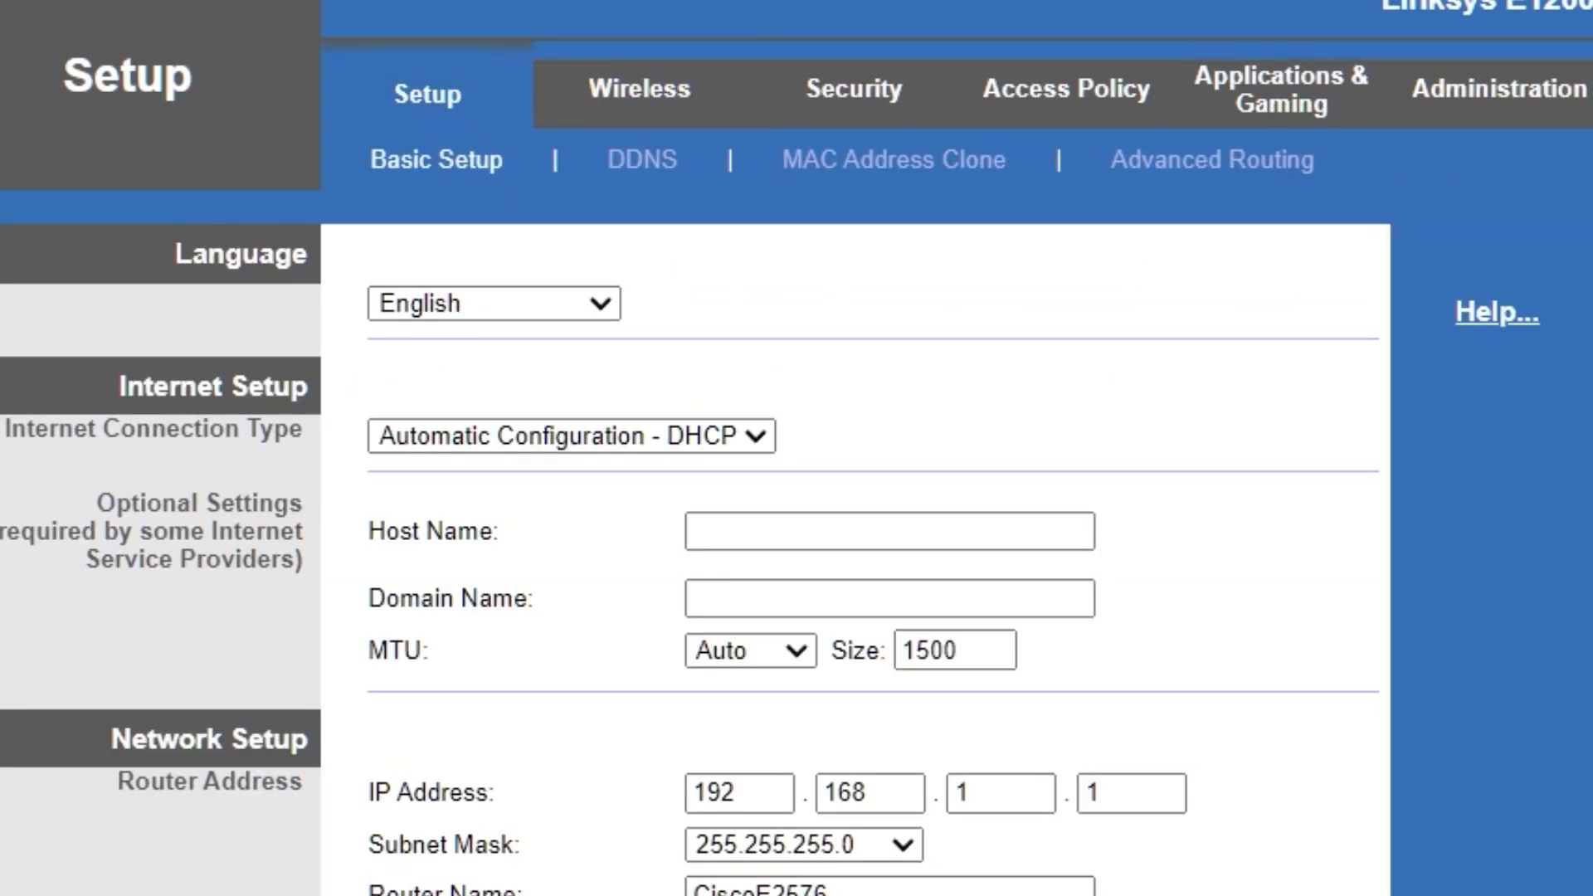
- Reboot the router from the bottom of the Basic Setup page and confirm the restart
{"action": "scroll", "coordinate": [1323, 630], "scroll_direction": "down", "scroll_amount": 3}
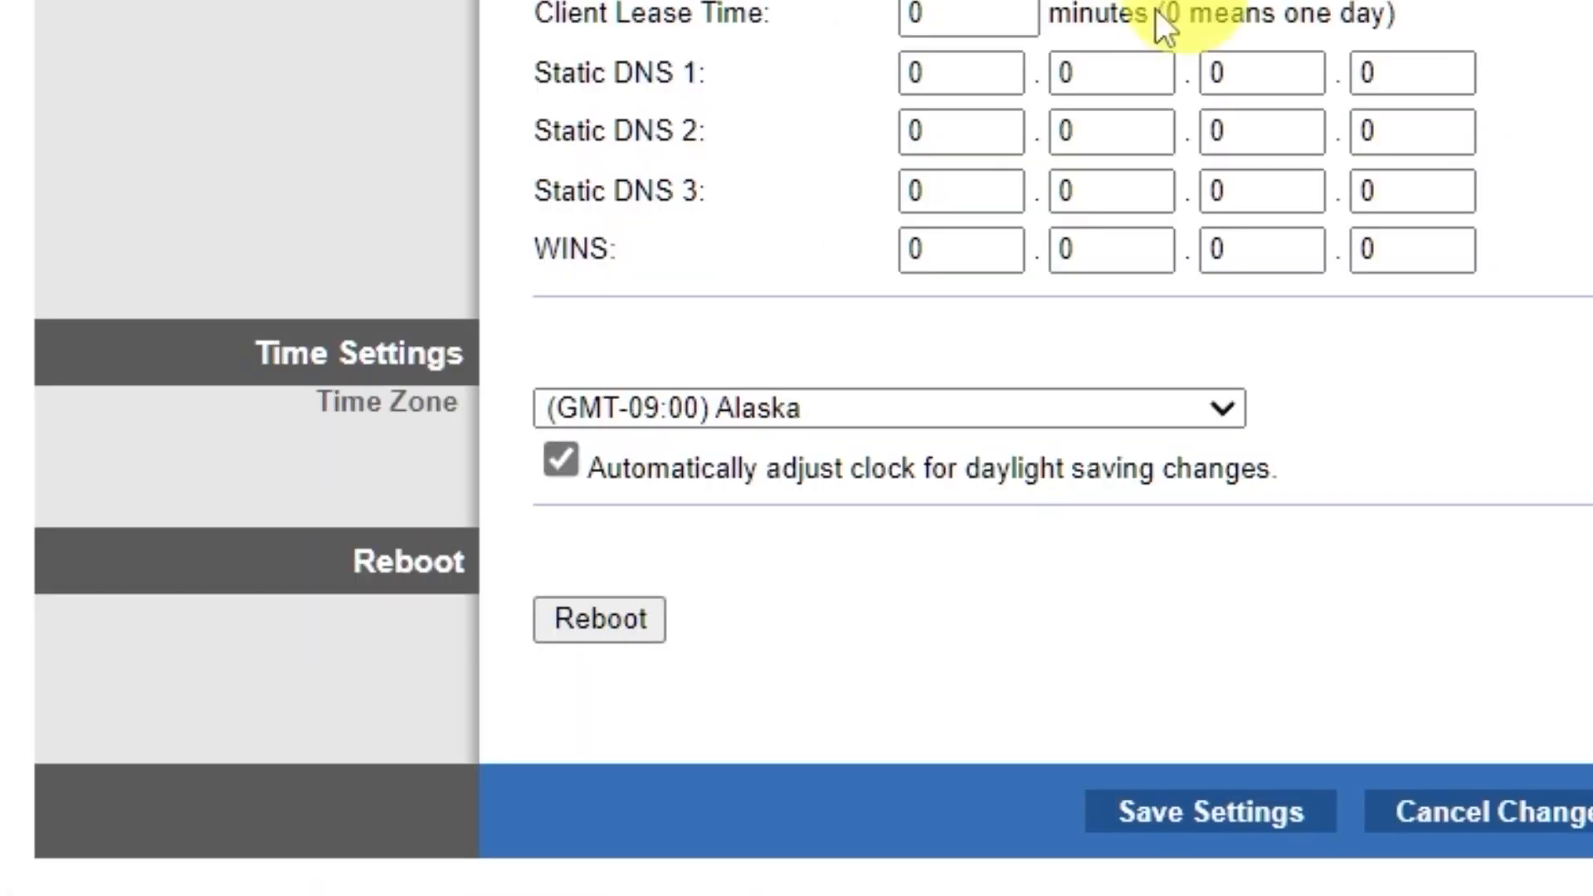
{"action": "left_click", "coordinate": [601, 618]}
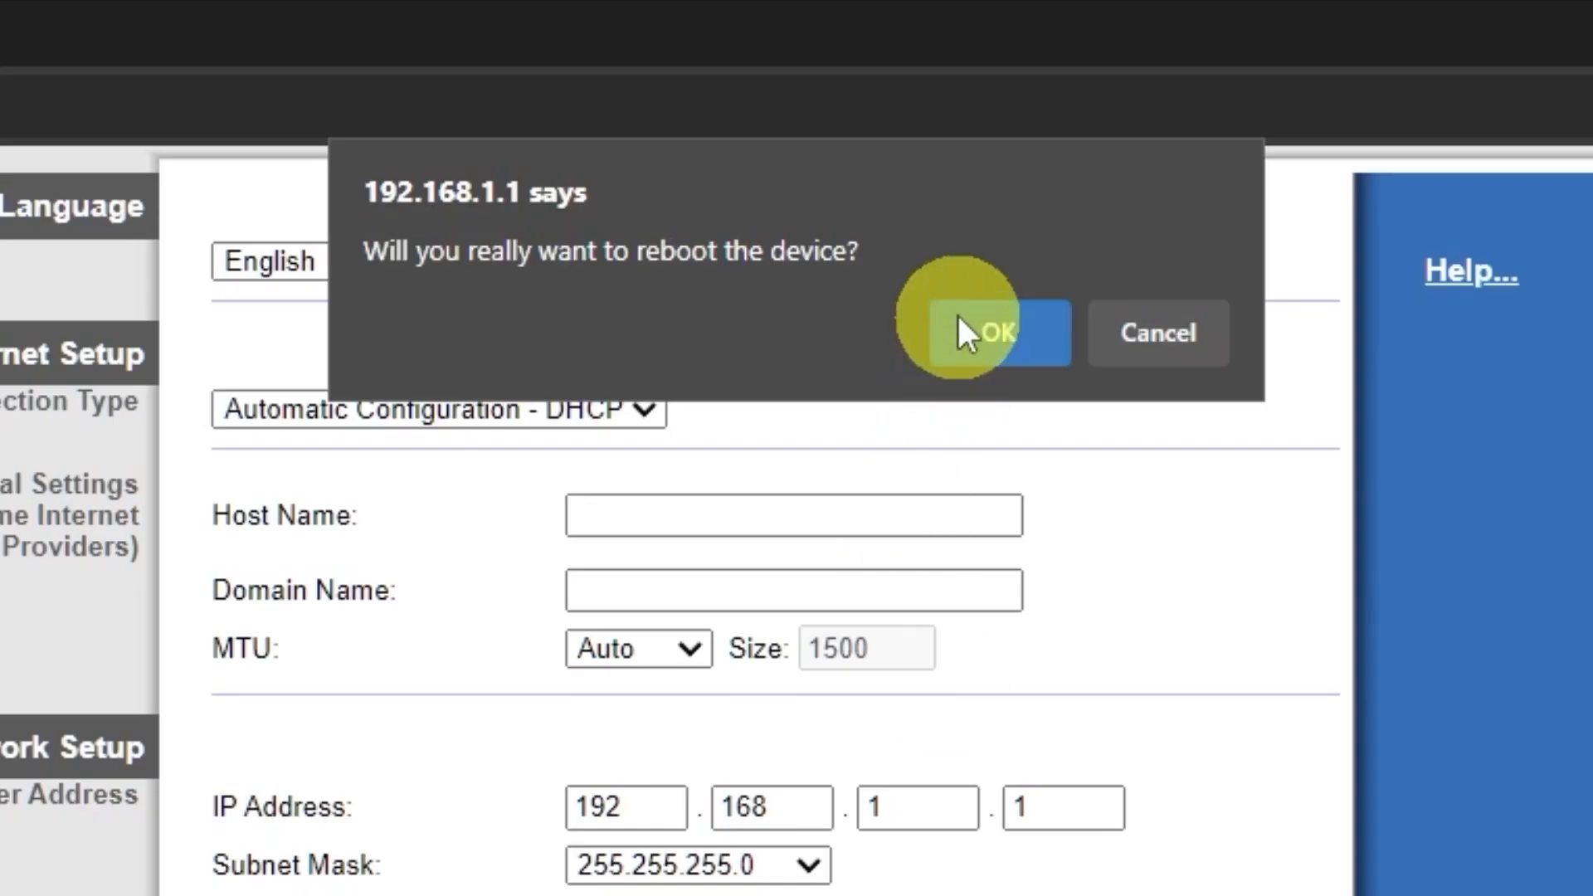
{"action": "left_click", "coordinate": [998, 342]}
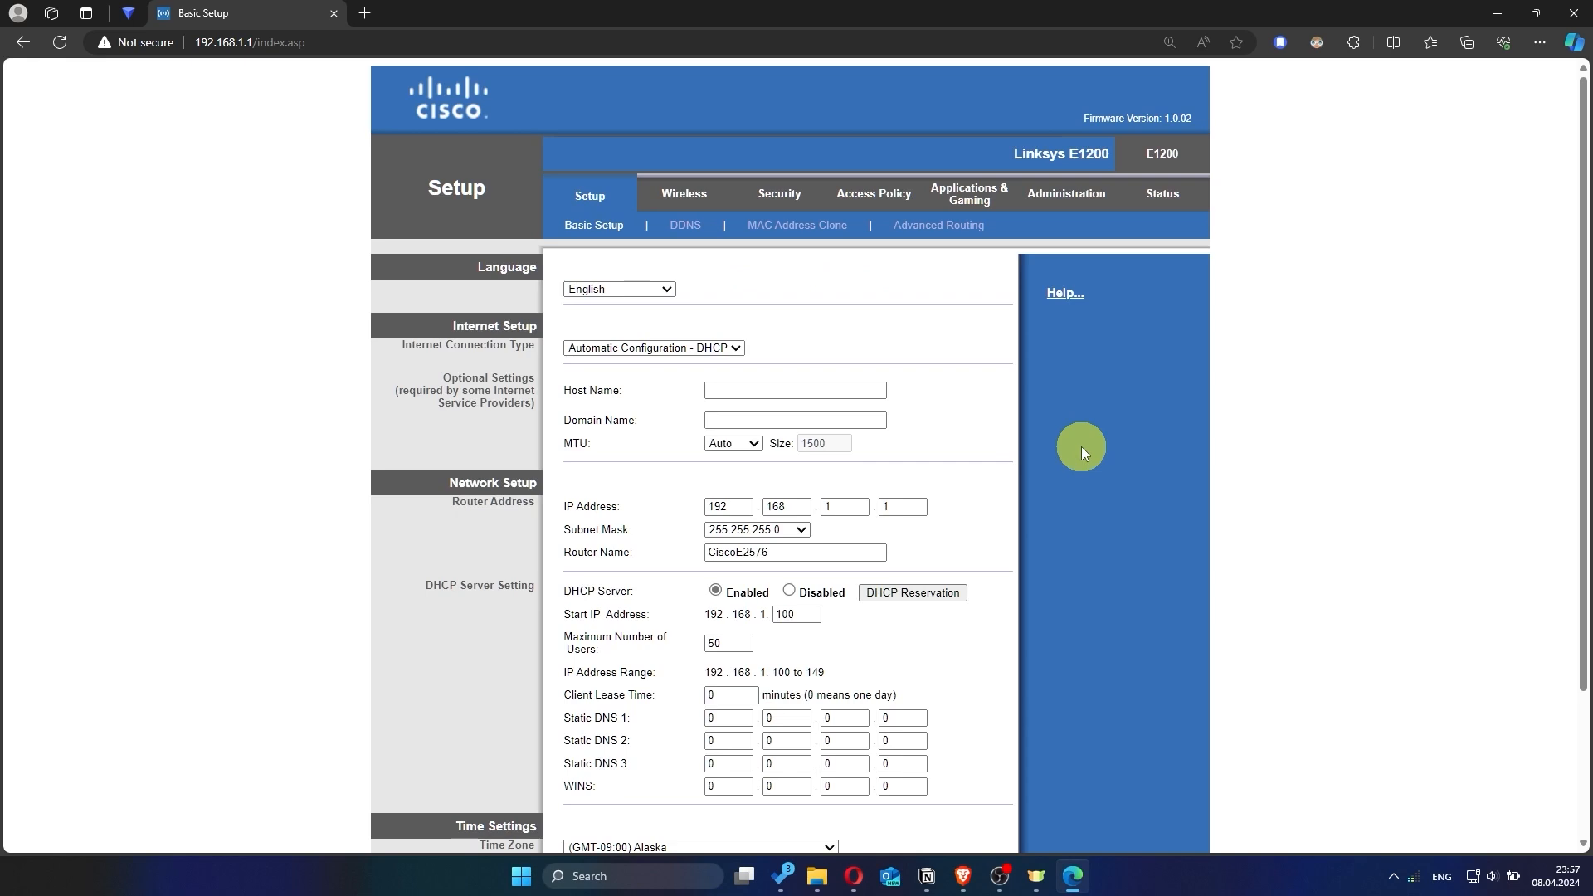
- Search 'hhh' in a new tab to test the connection, then close the failed tab
{"action": "left_click", "coordinate": [368, 13]}
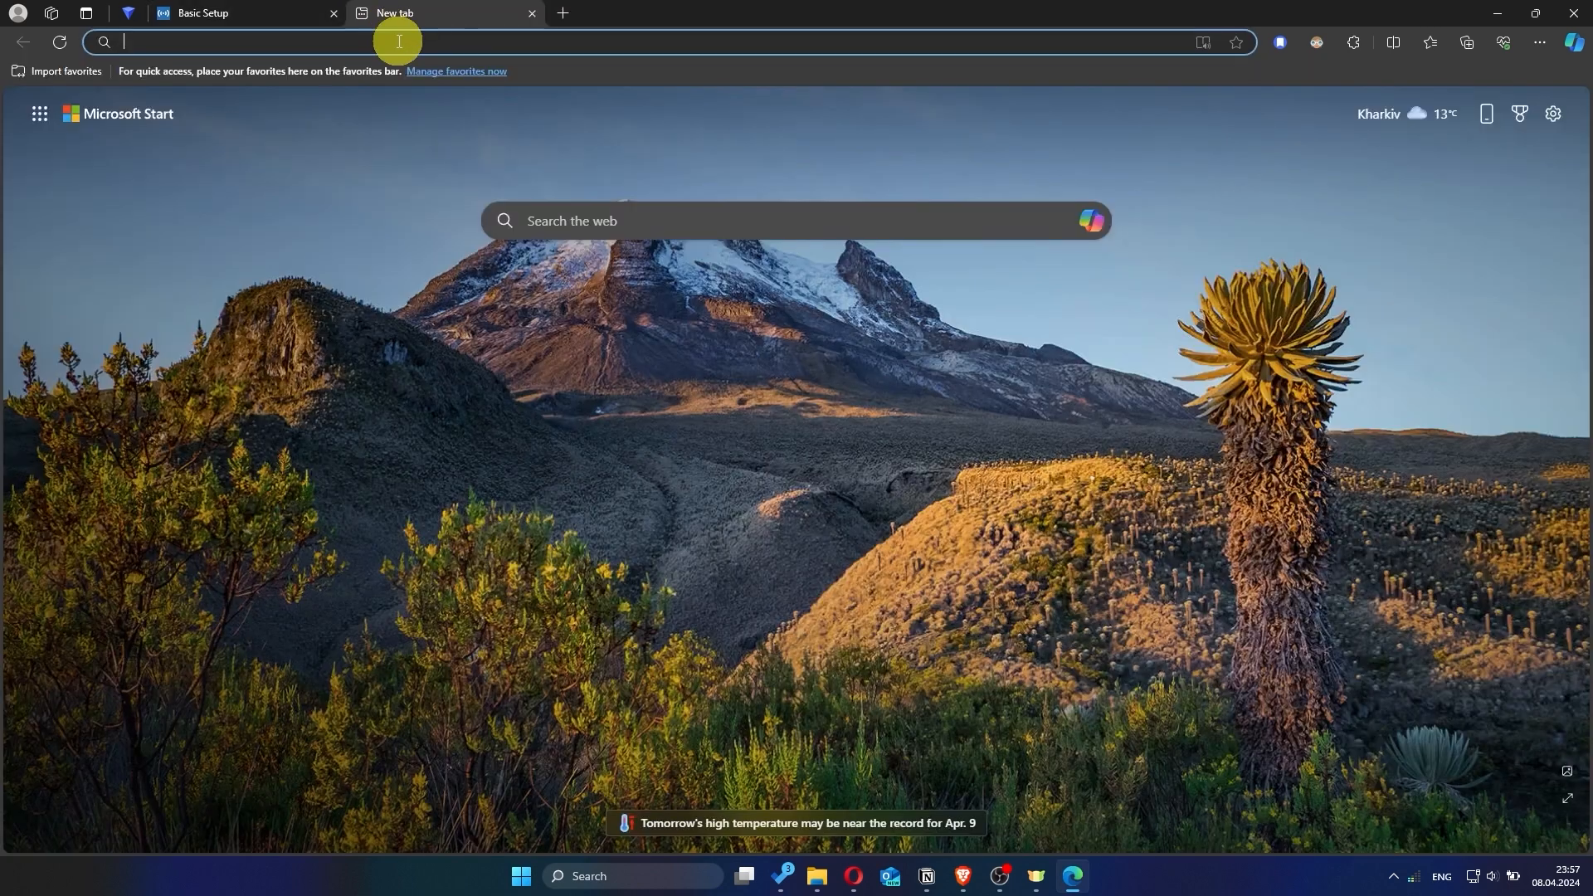
{"action": "type", "text": "hhh"}
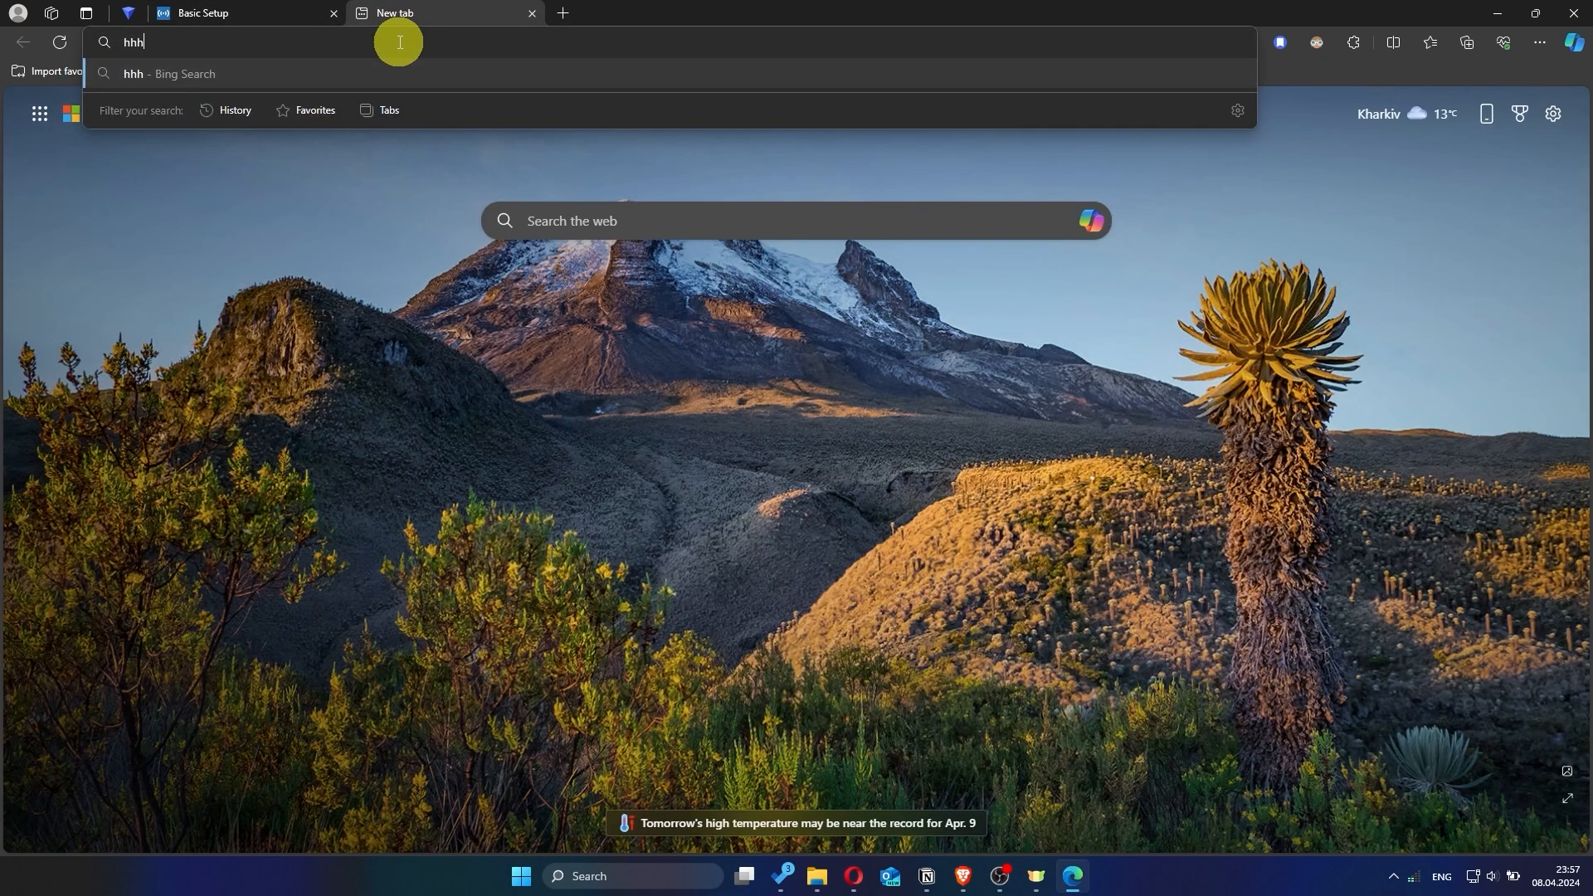
{"action": "key", "text": "Return"}
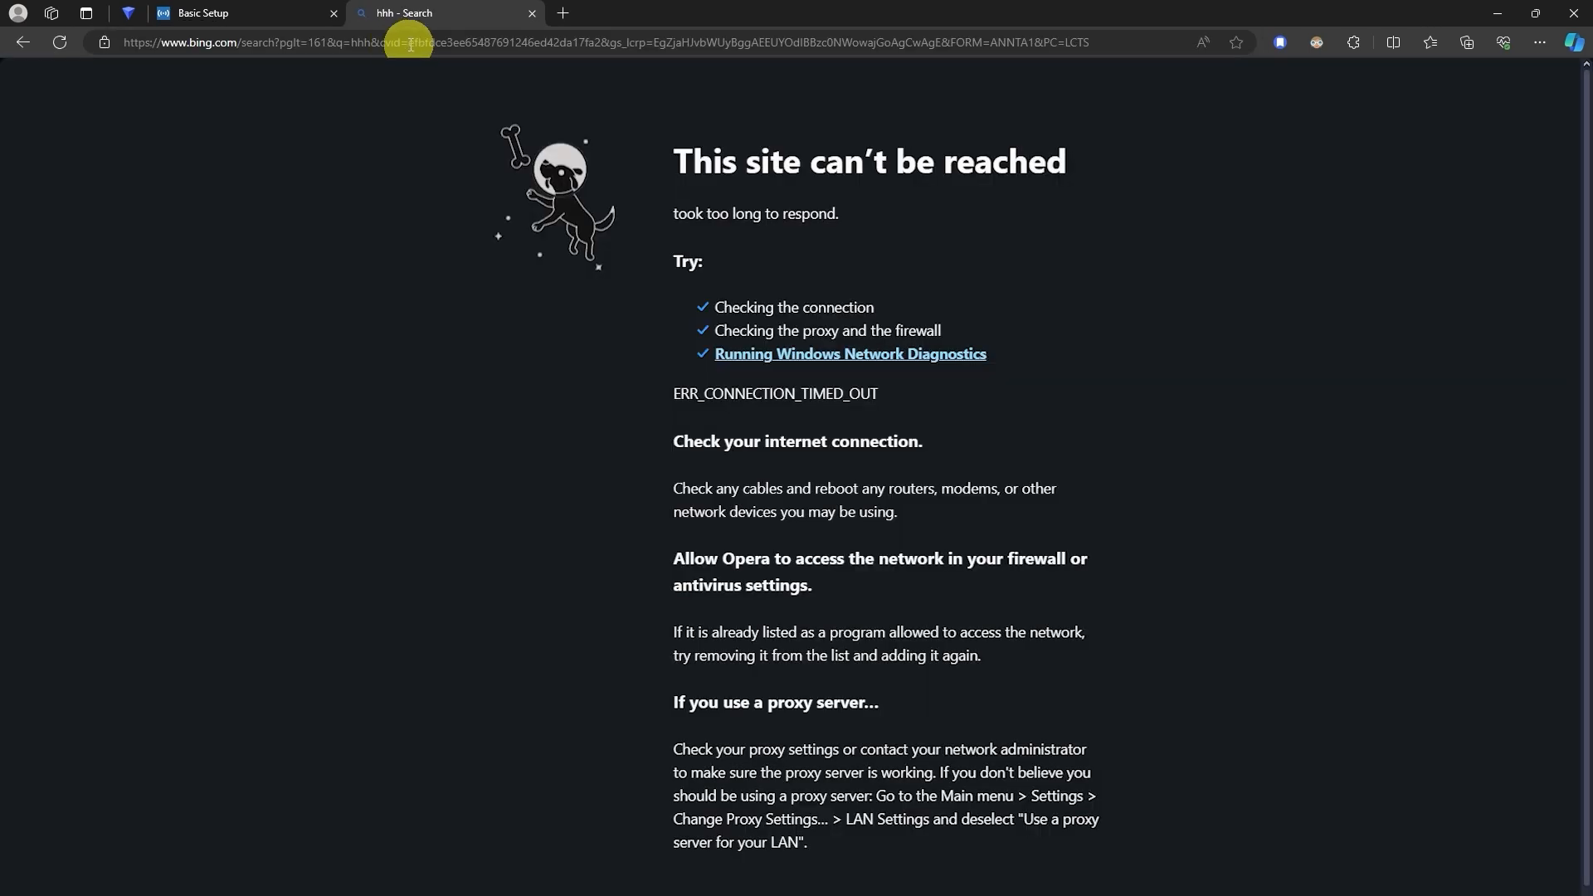
{"action": "left_click", "coordinate": [533, 14]}
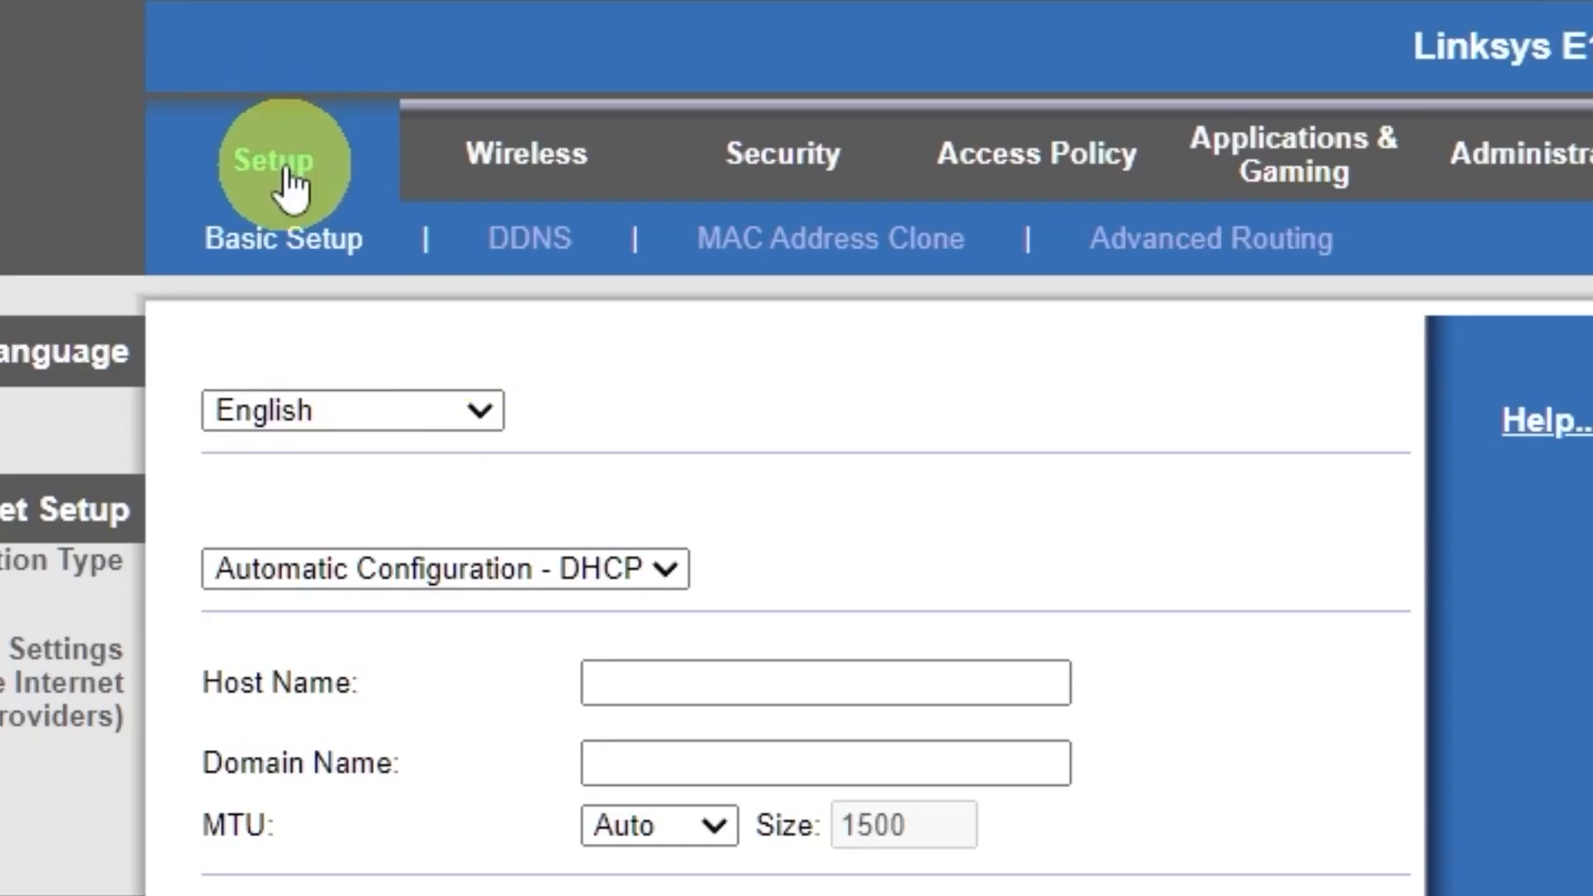
{"action": "left_click", "coordinate": [286, 170]}
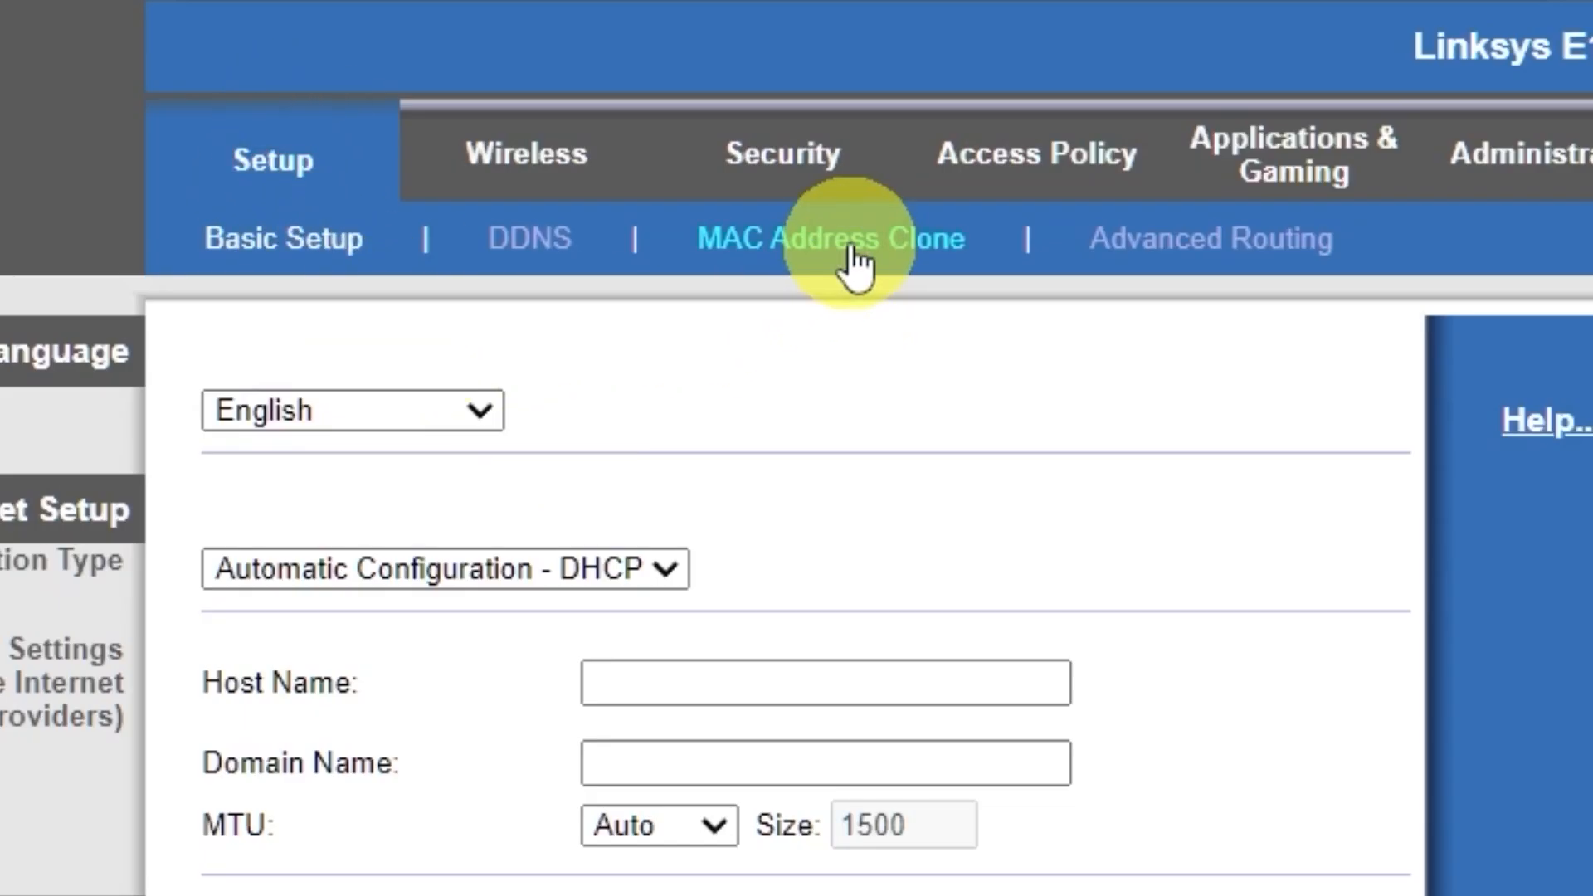
{"action": "left_click", "coordinate": [855, 264]}
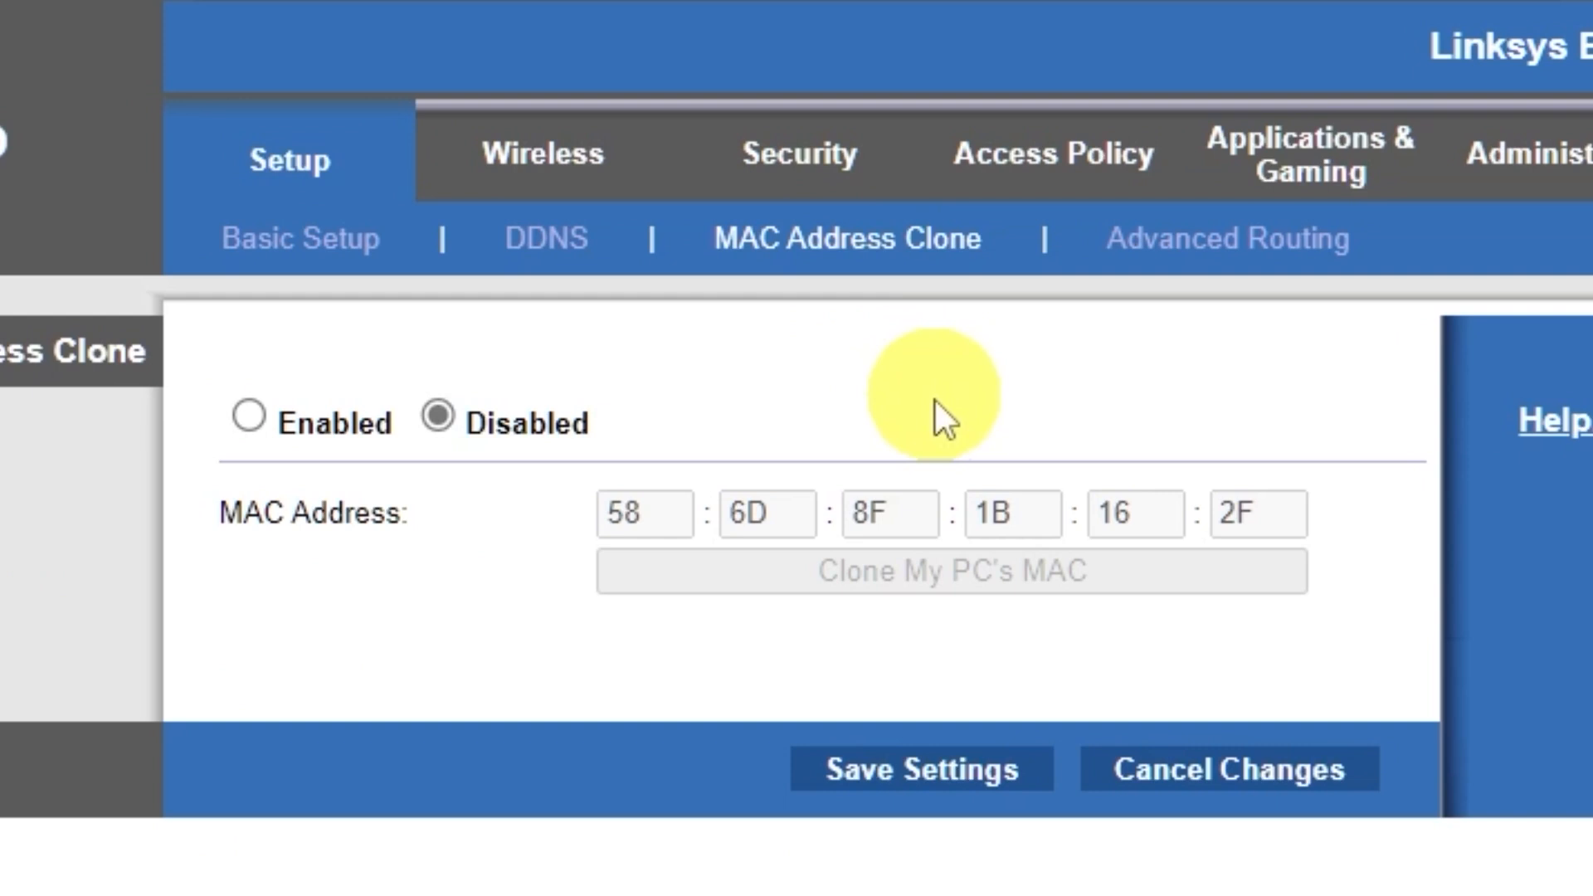
{"action": "left_click", "coordinate": [251, 415]}
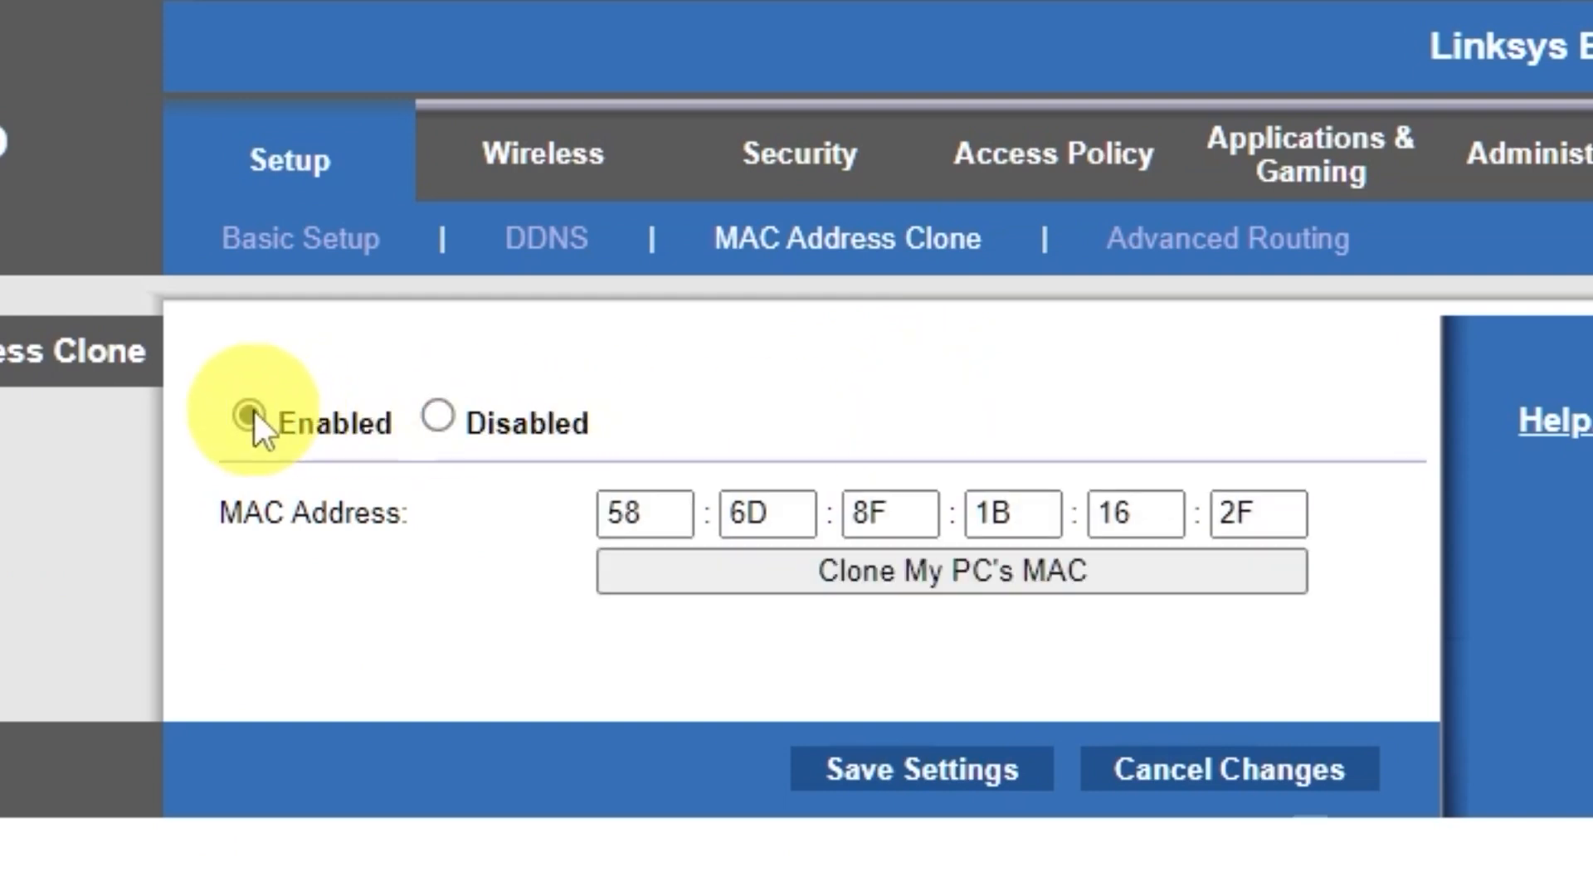
{"action": "left_click", "coordinate": [1001, 578]}
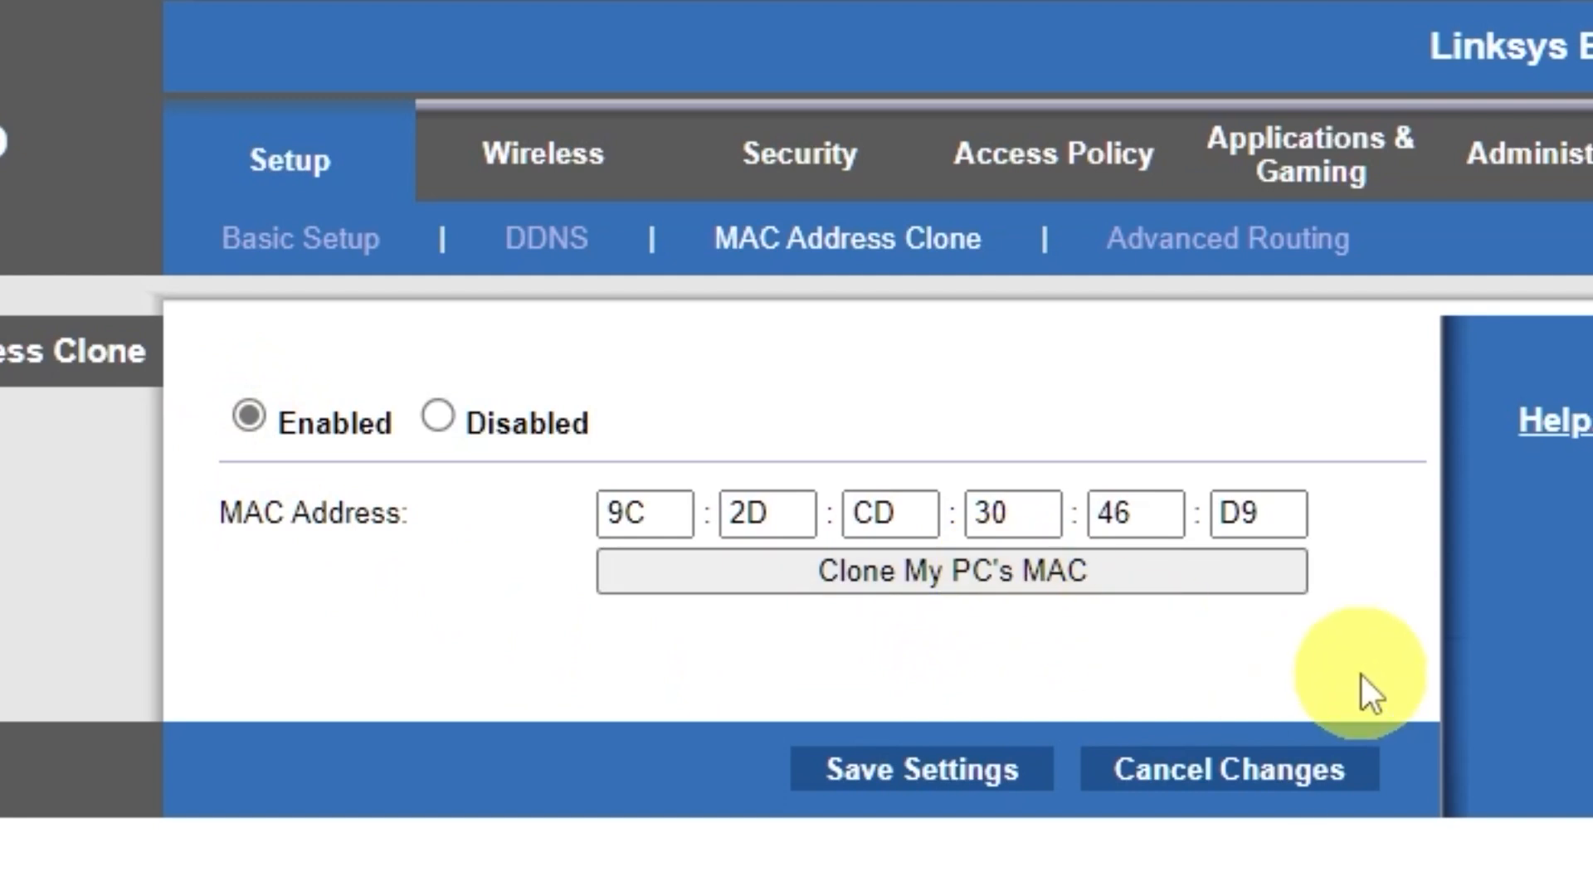
{"action": "left_click", "coordinate": [985, 774]}
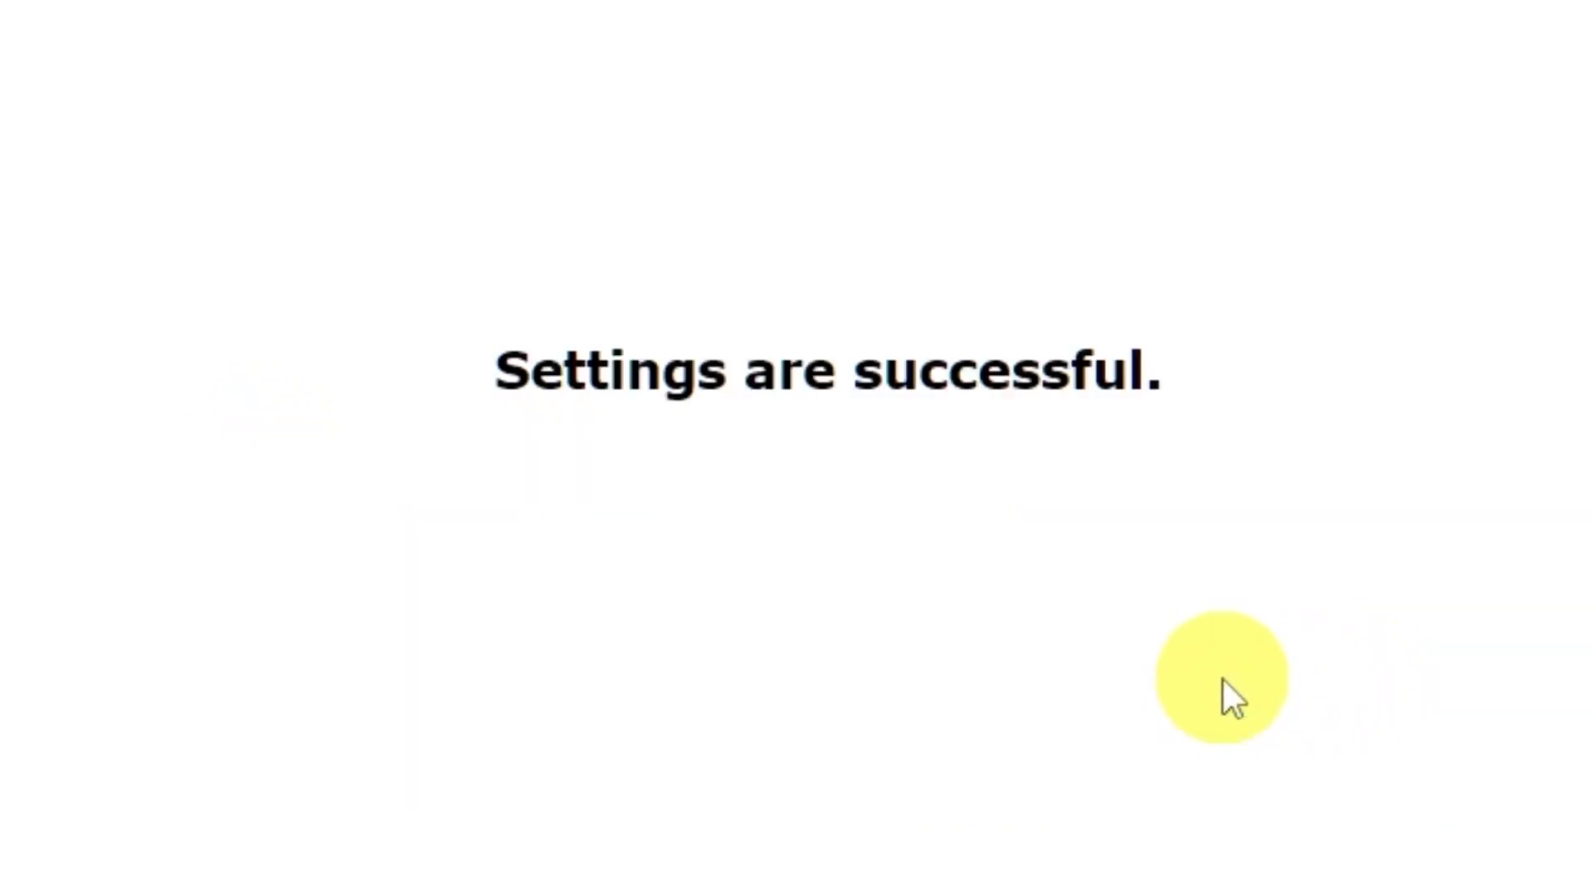
{"action": "left_click", "coordinate": [830, 438]}
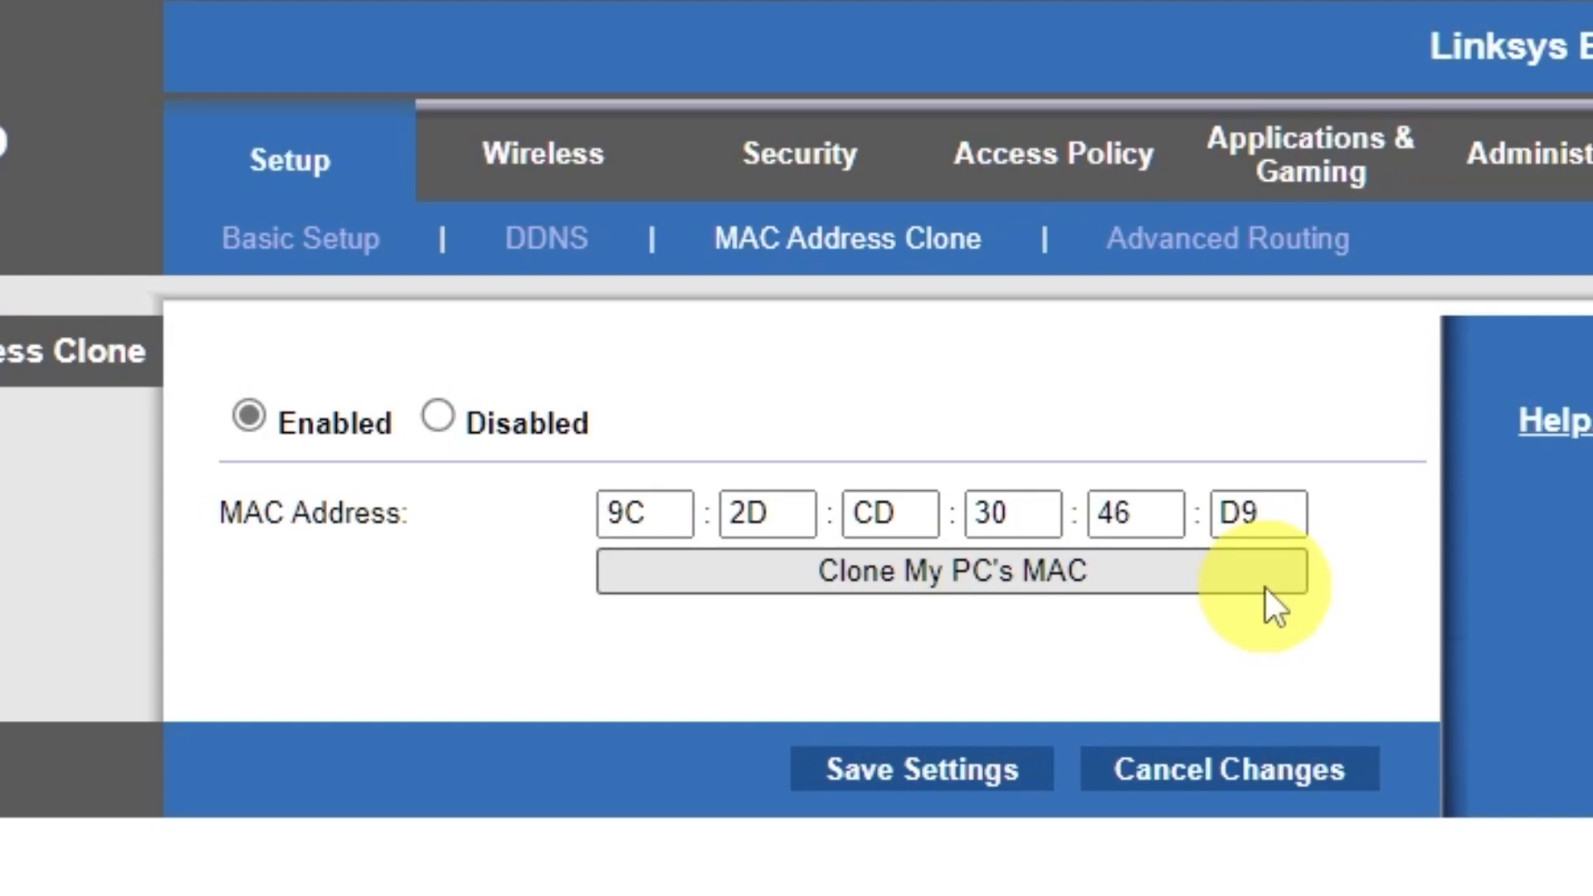
{"action": "left_click", "coordinate": [270, 163]}
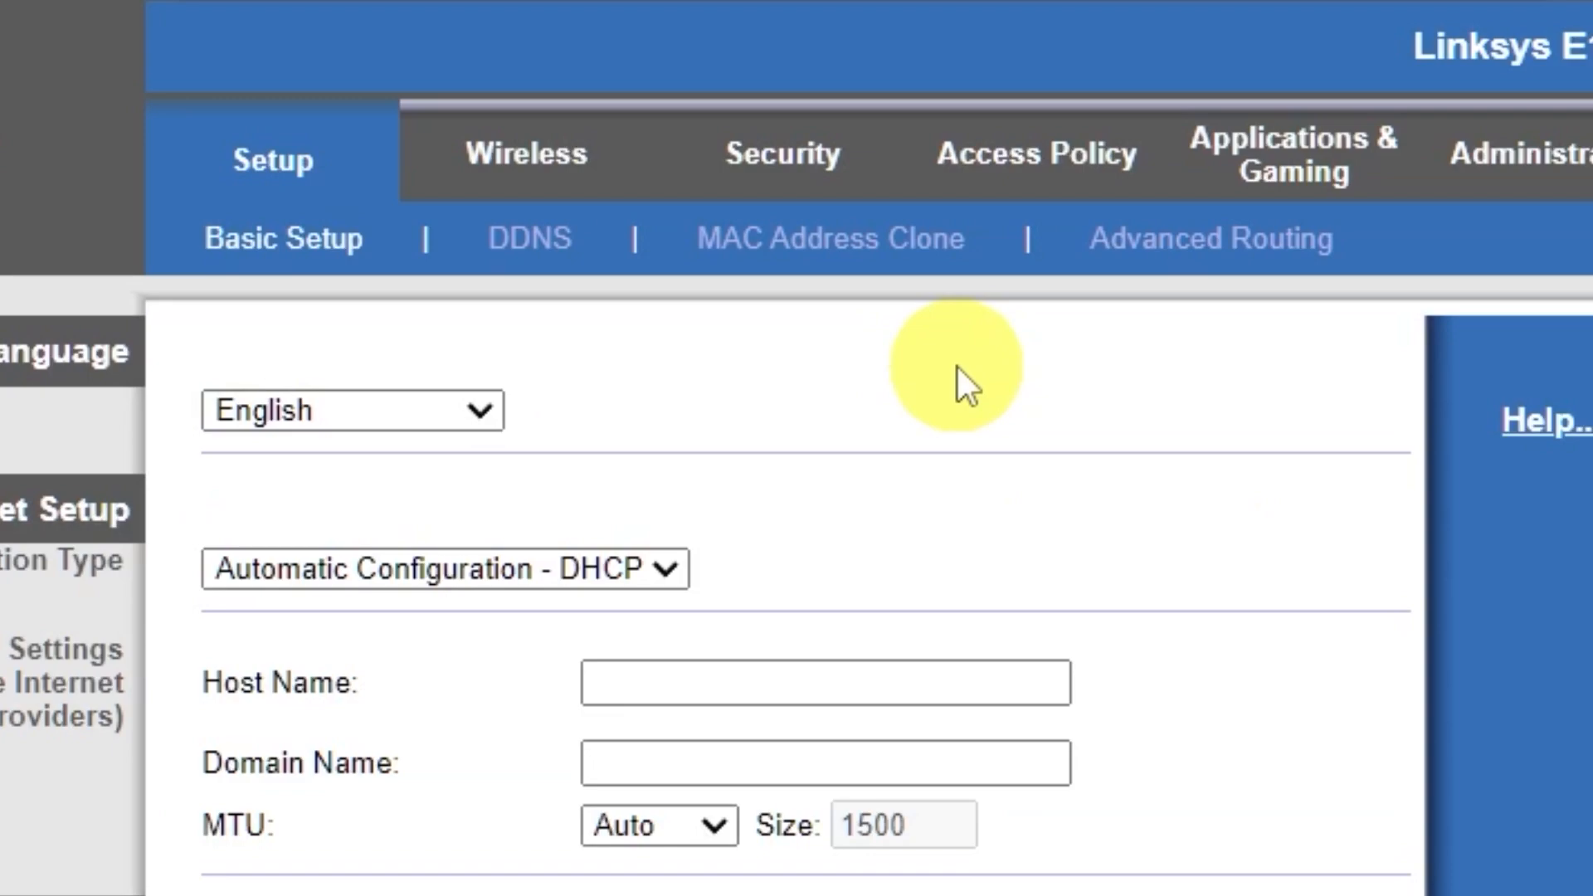
- Reboot the router from the Basic Setup page and confirm the restart
{"action": "scroll", "coordinate": [498, 701], "scroll_direction": "down", "scroll_amount": 7}
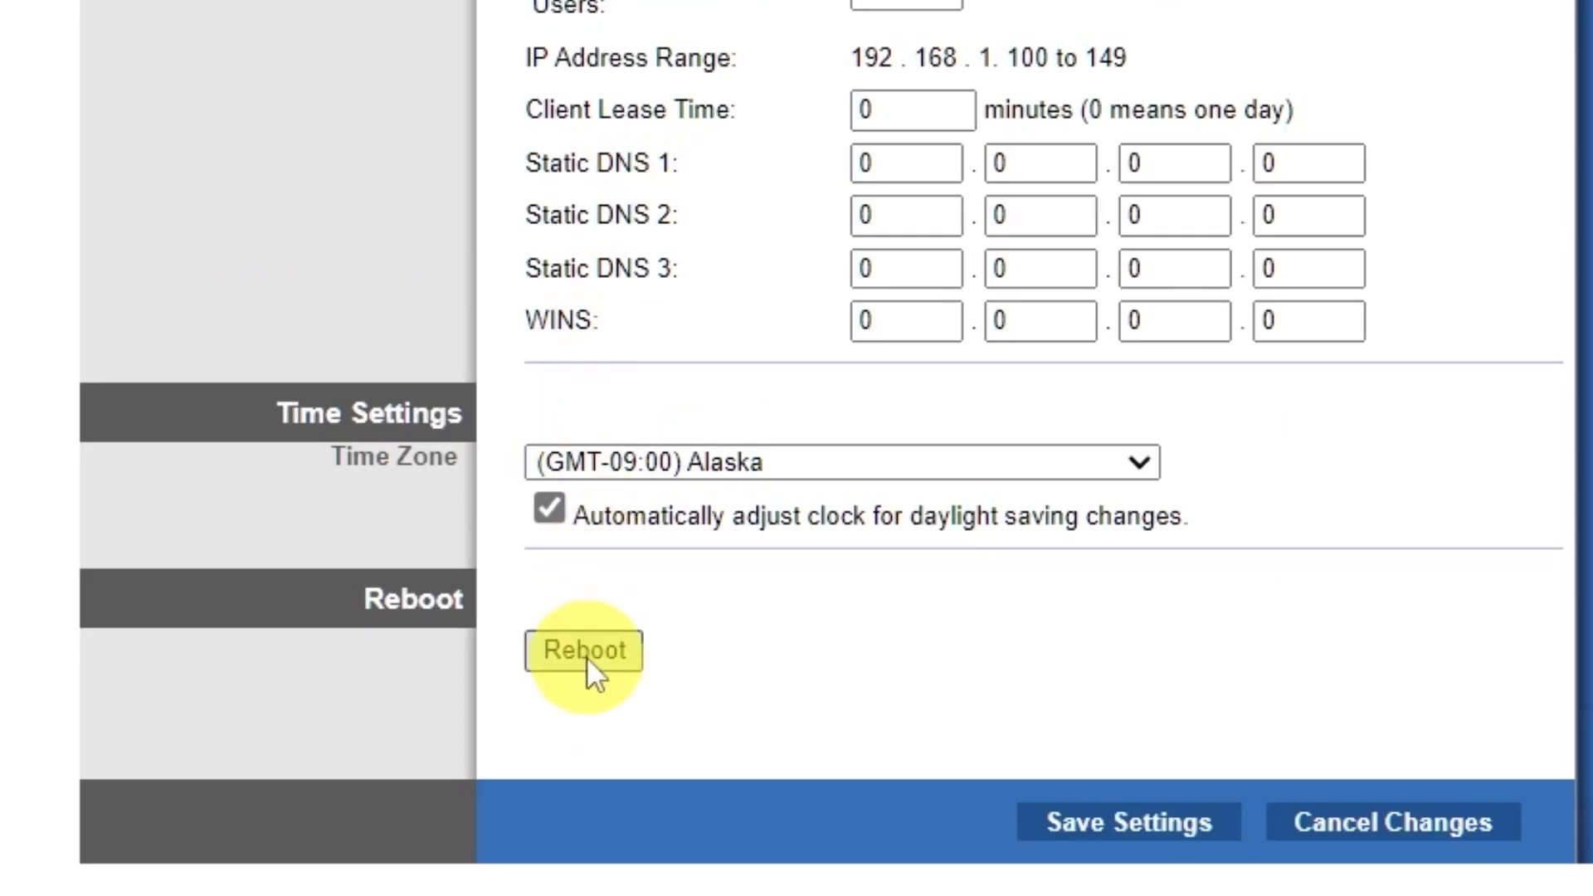
{"action": "left_click", "coordinate": [586, 656]}
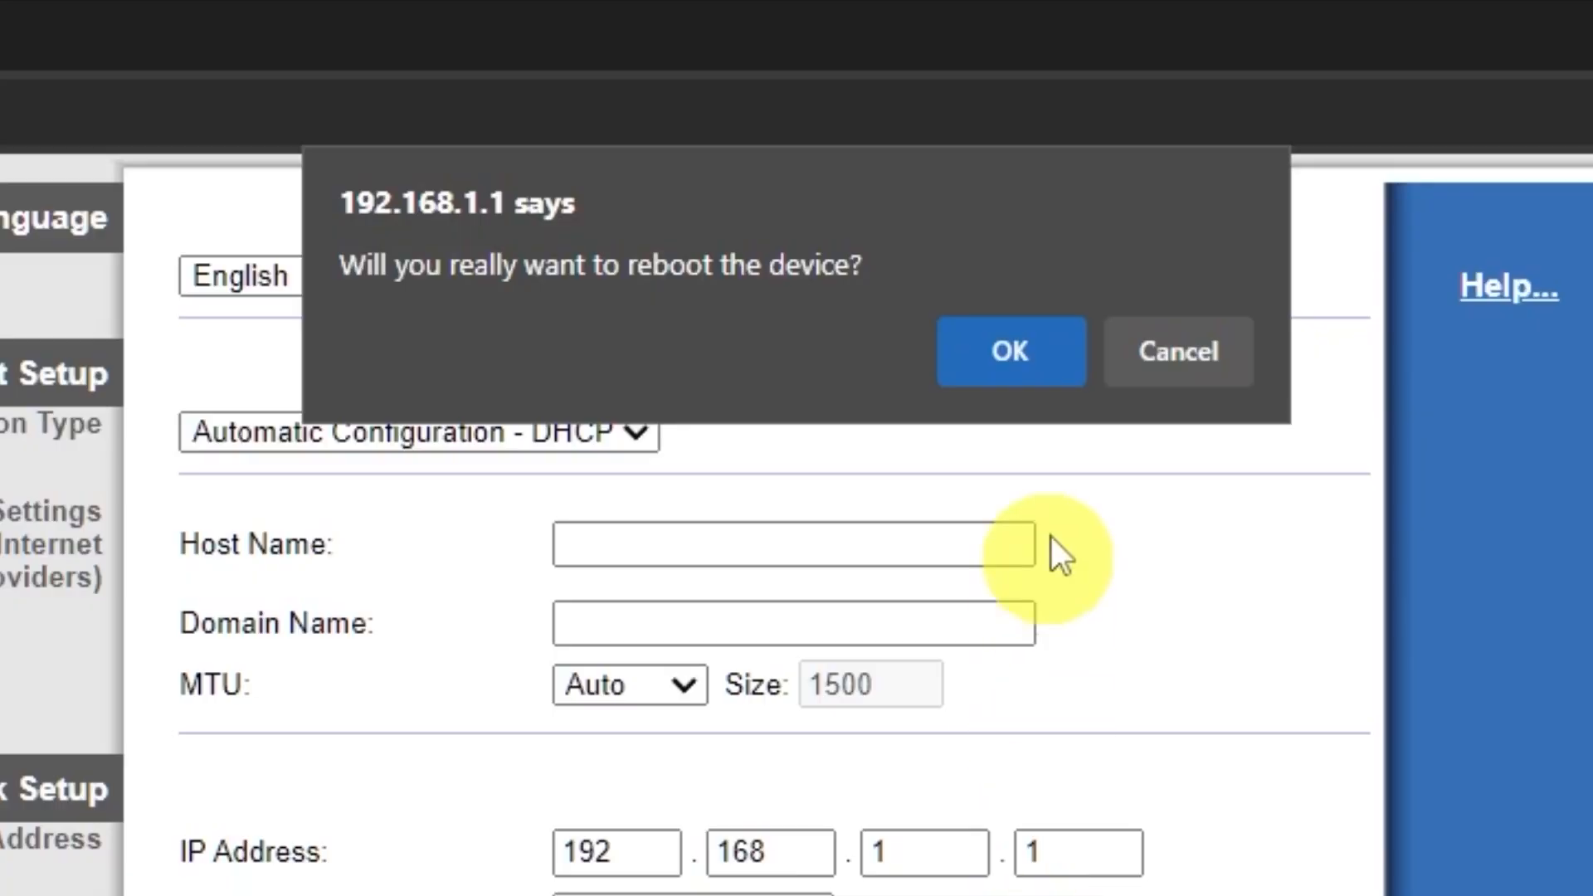
{"action": "left_click", "coordinate": [1037, 369]}
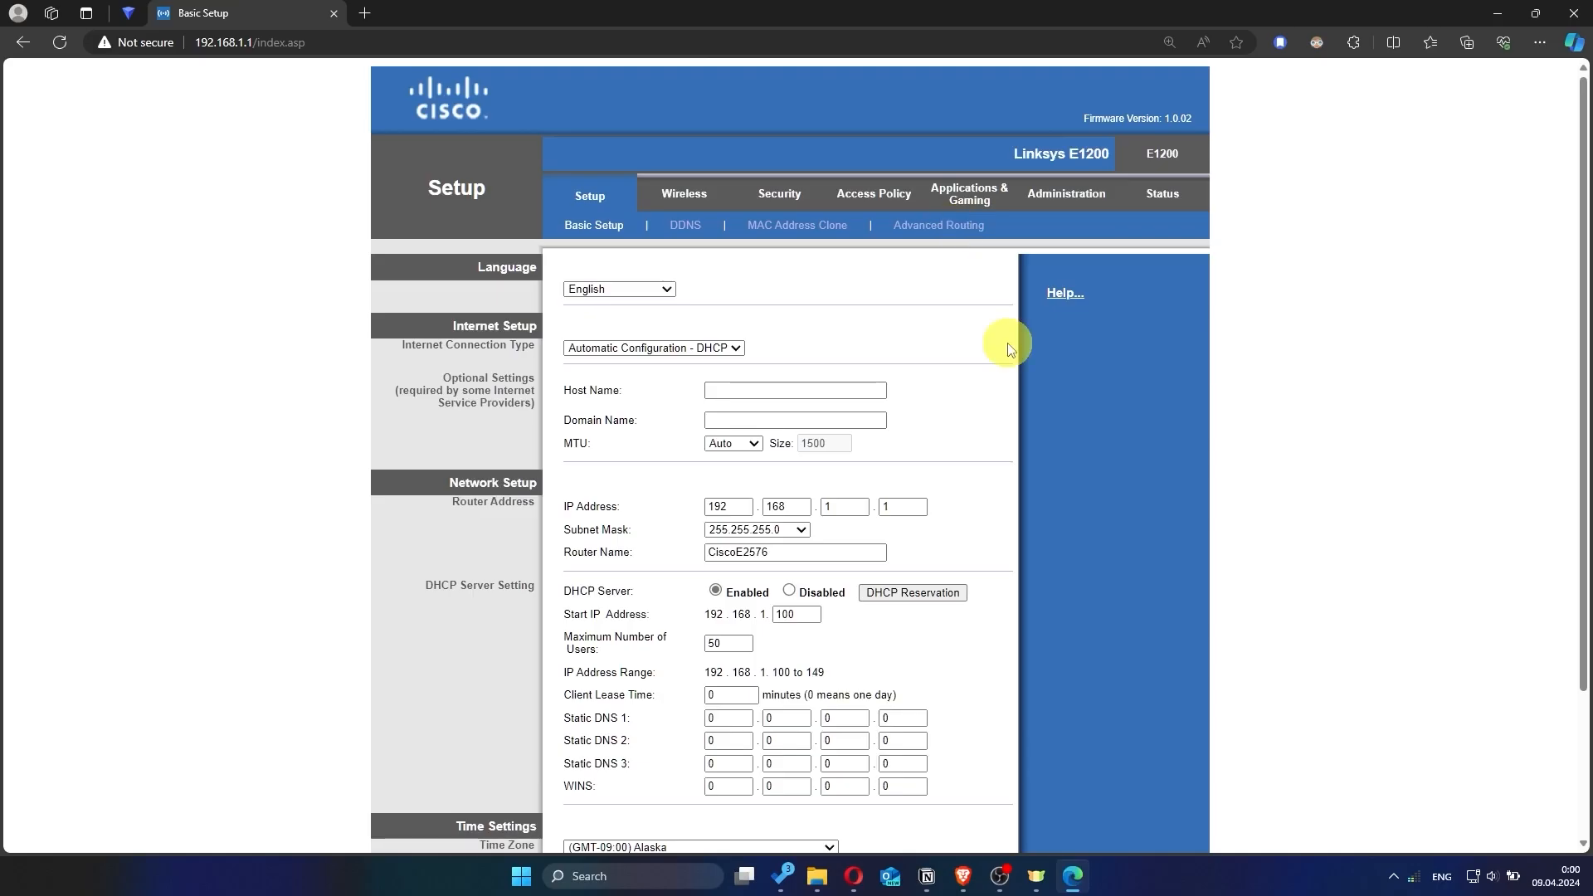
- Search 'hhh' in a new tab to test the connection, then close the timed-out tab
{"action": "left_click", "coordinate": [366, 13]}
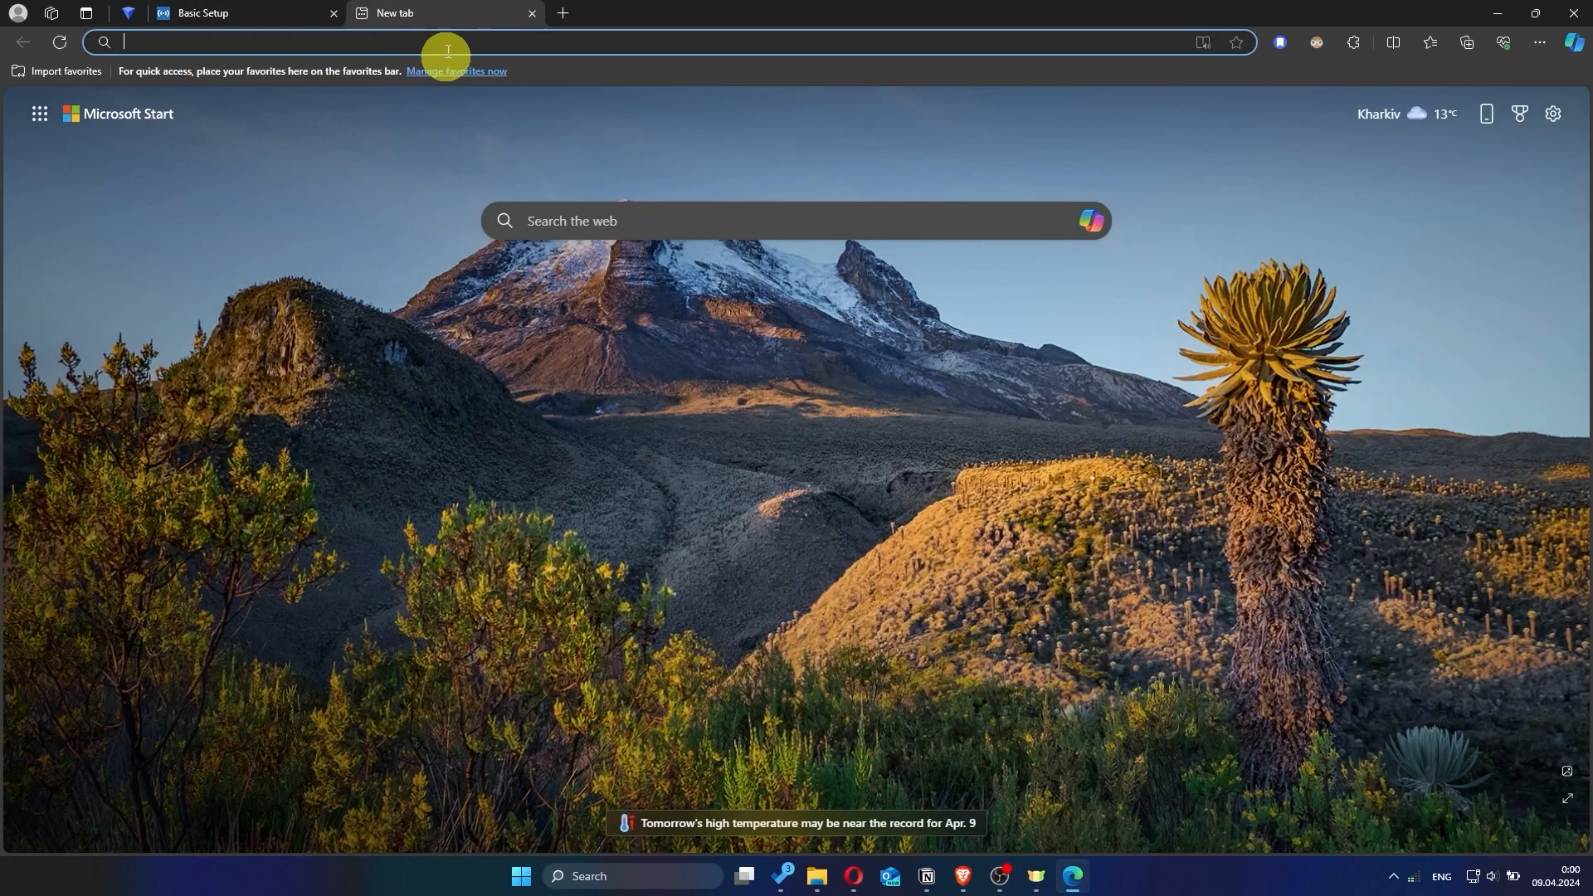
{"action": "type", "text": "hhh"}
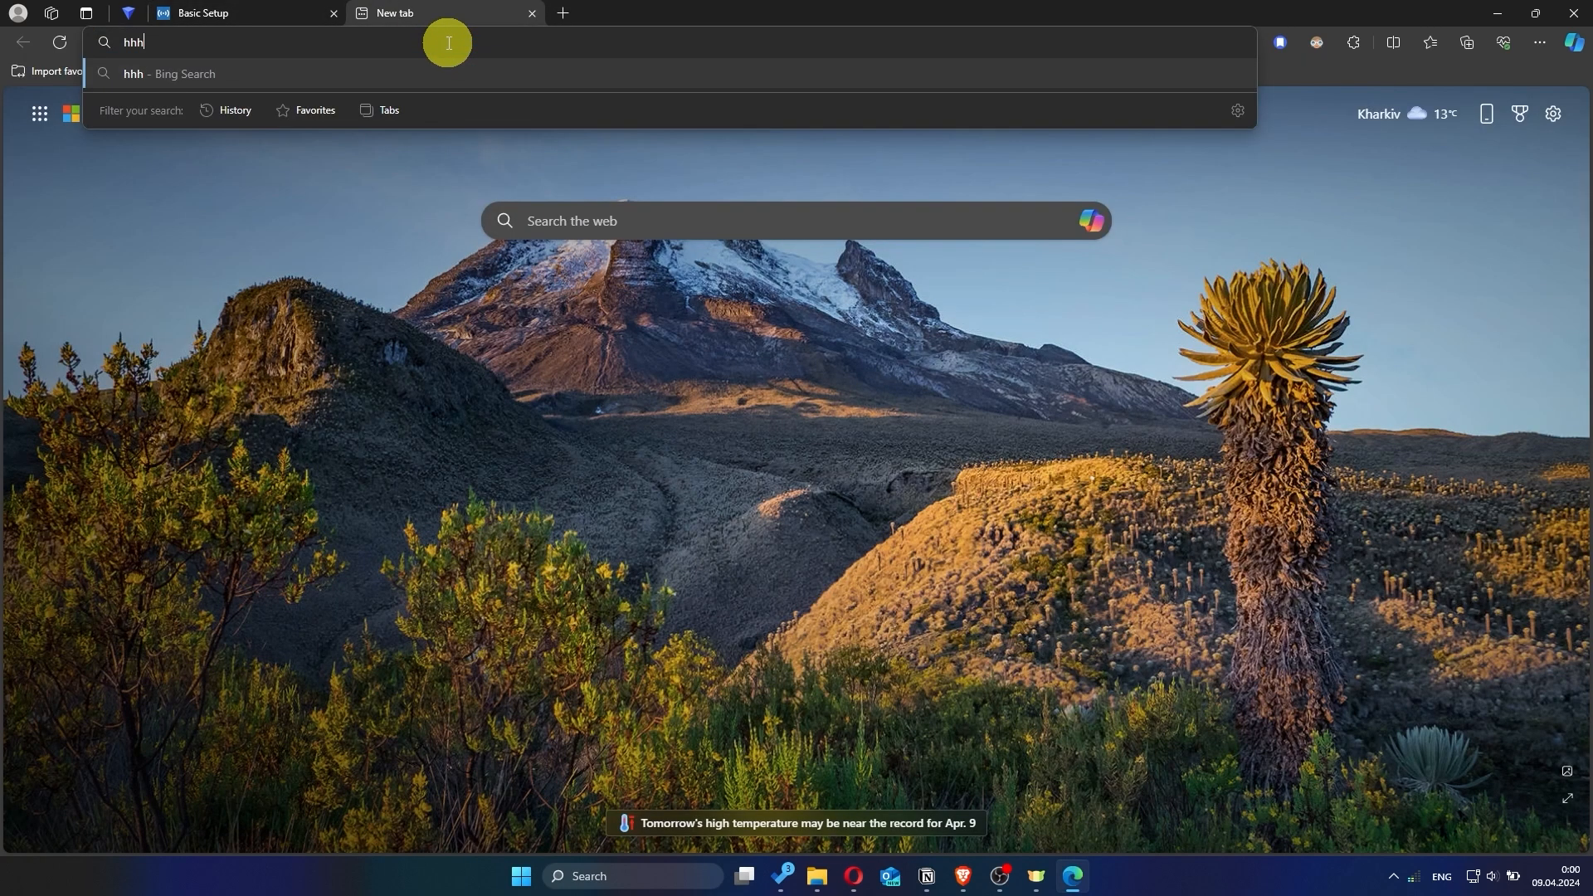
{"action": "key", "text": "Return"}
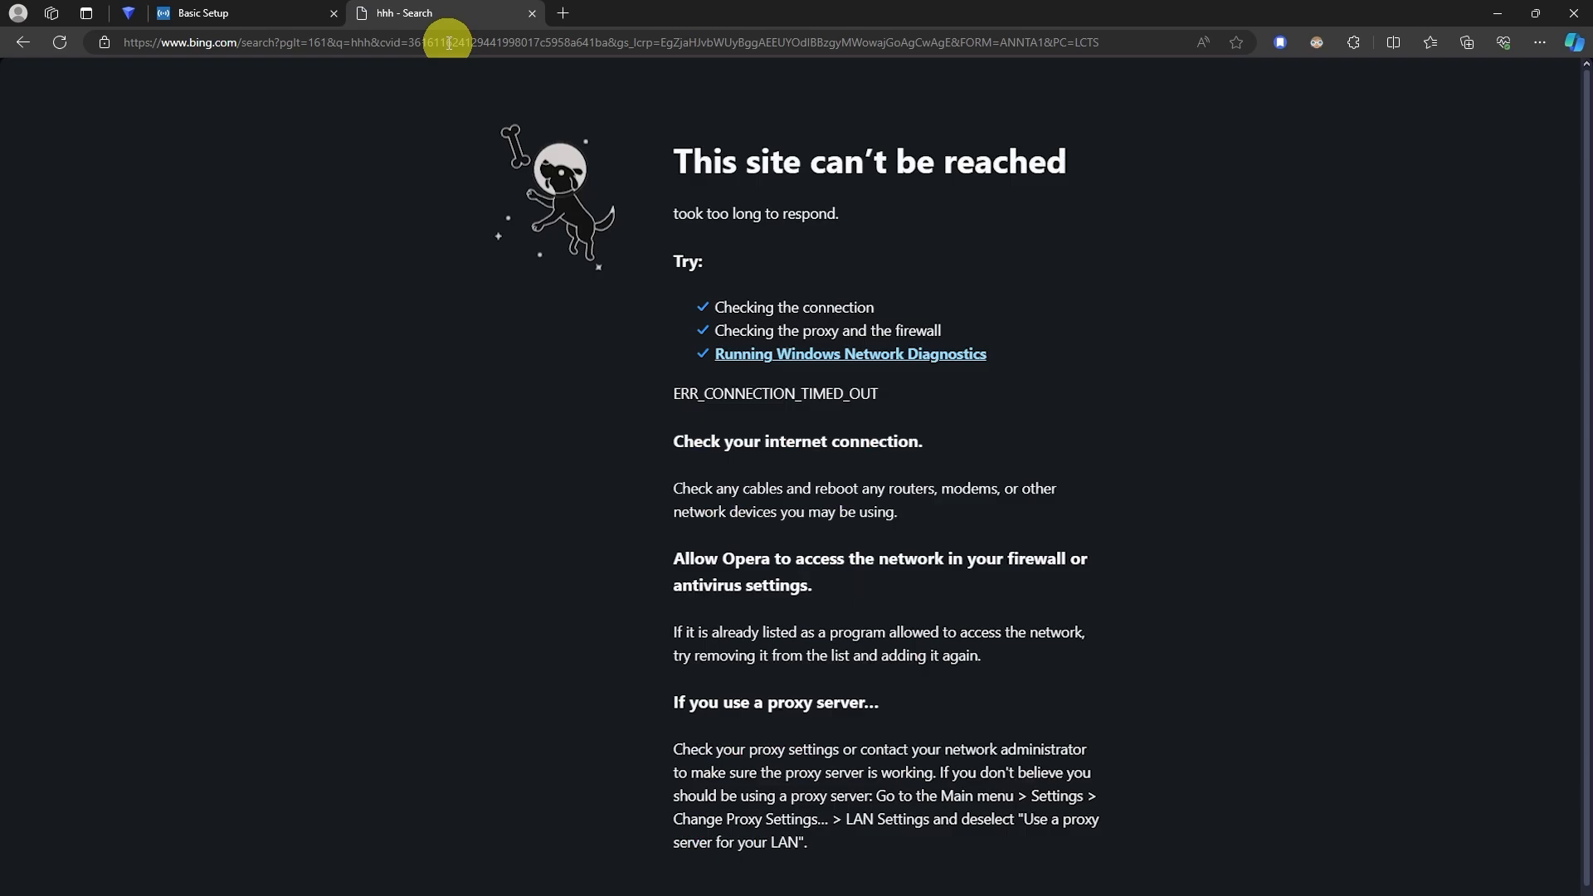
{"action": "left_click", "coordinate": [532, 13]}
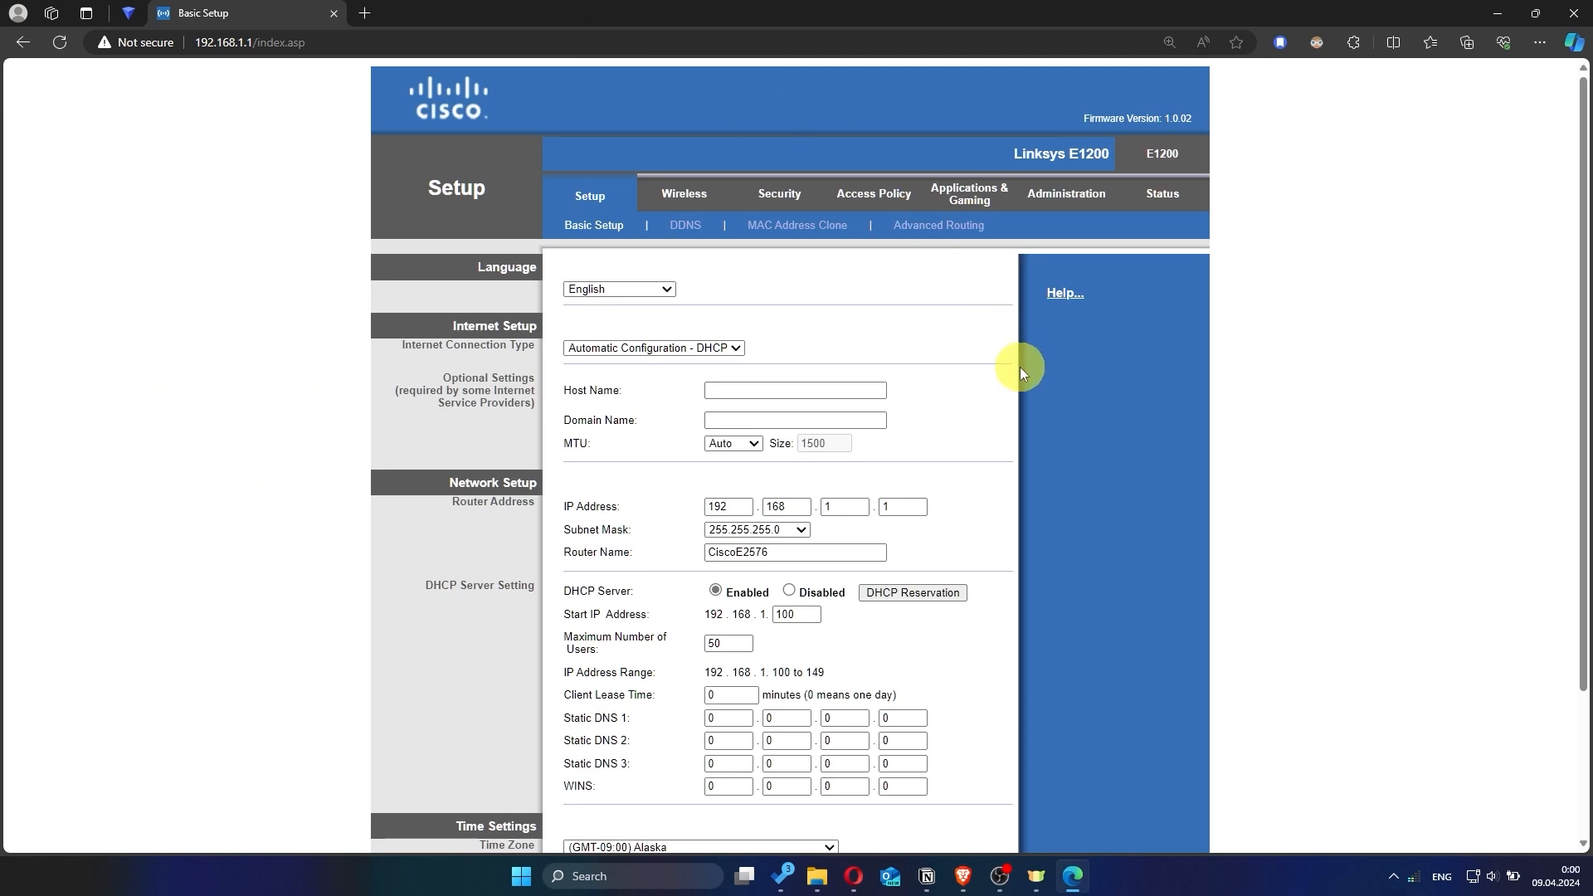